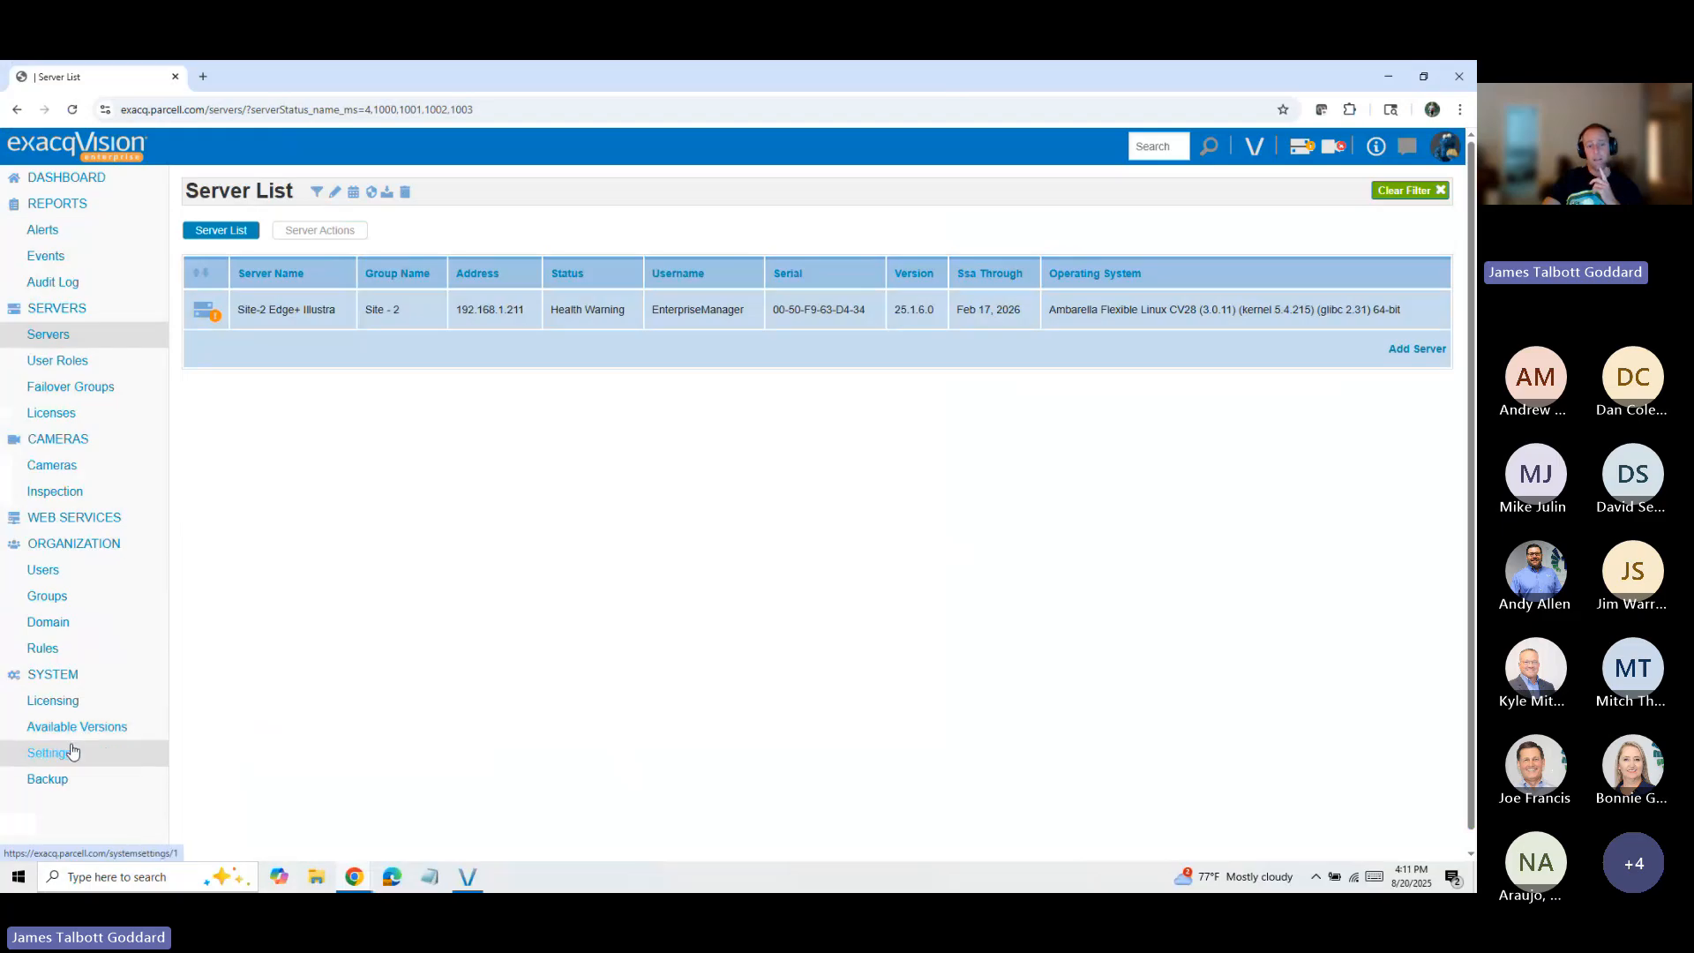
Step: Start a new rule under the organization's rules and replace its preselected events with Camera disconnected
left_click(66, 649)
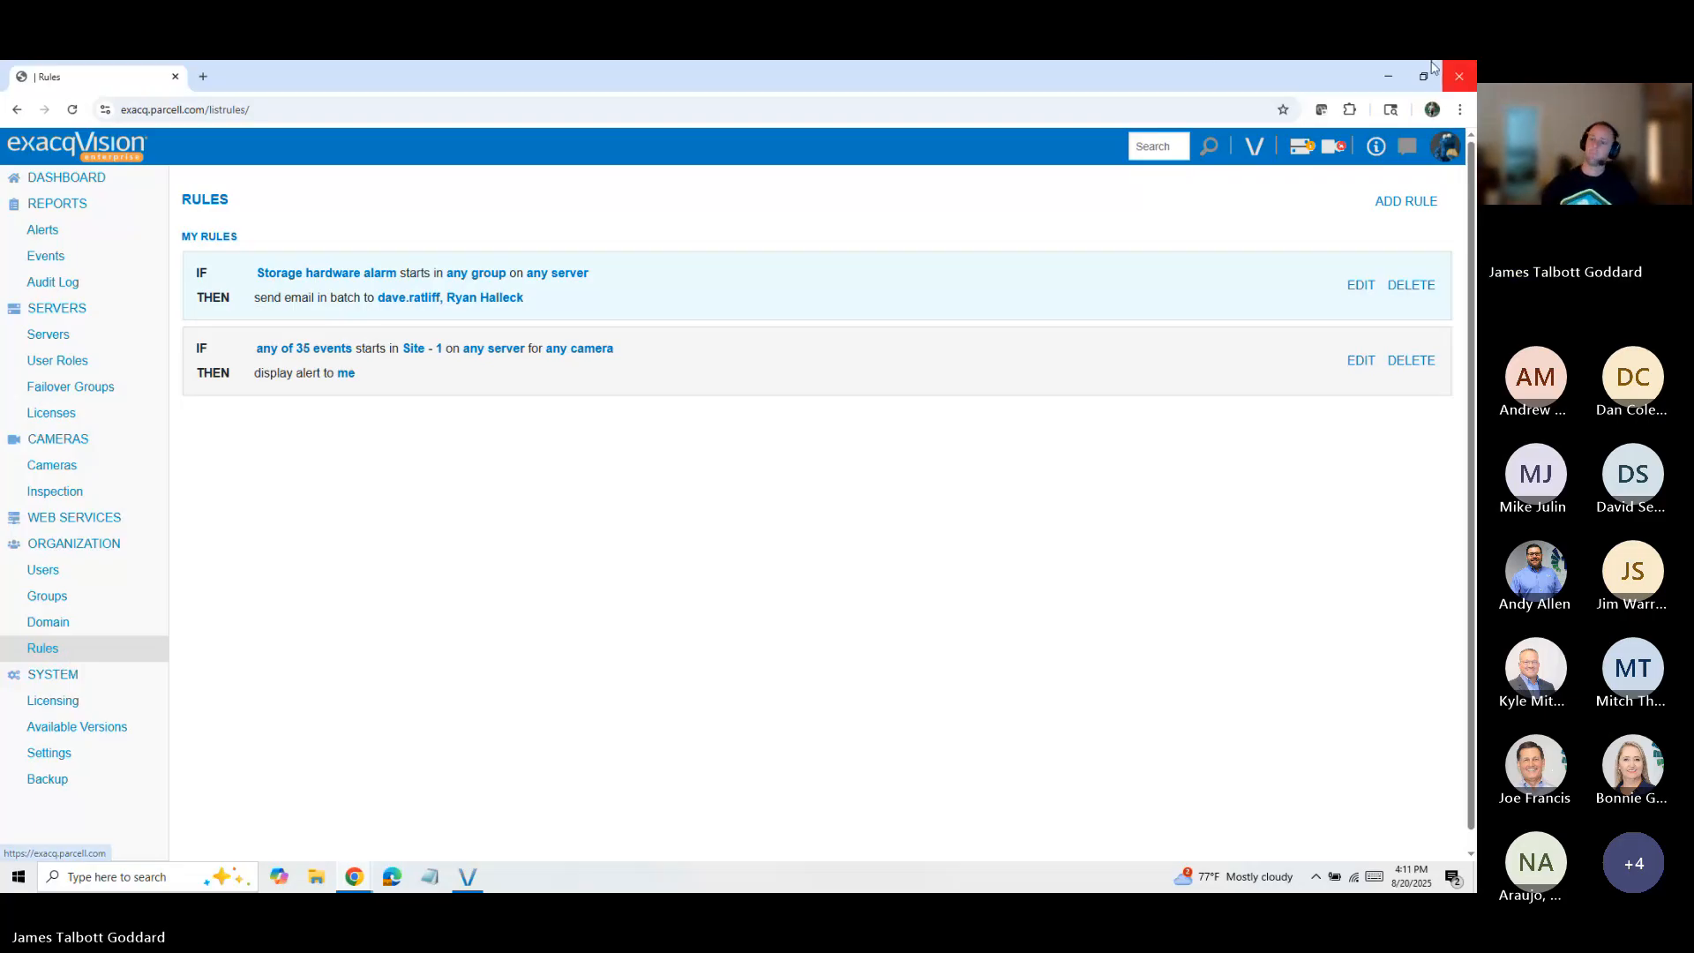
left_click(1427, 208)
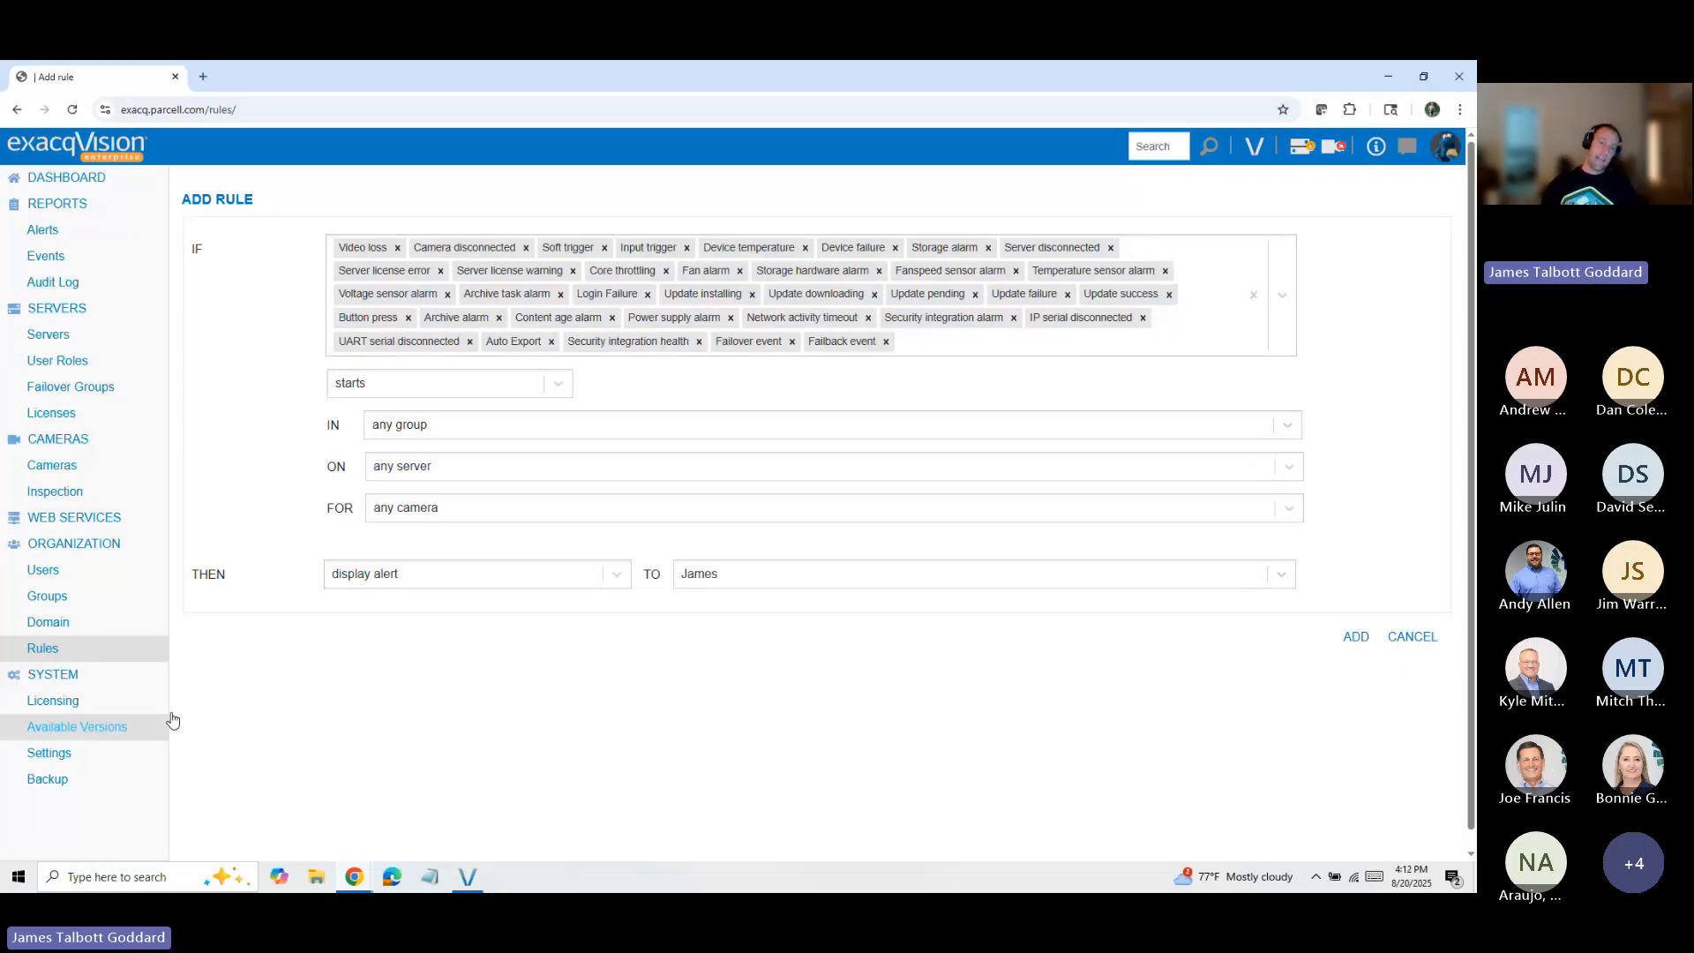
left_click(1255, 300)
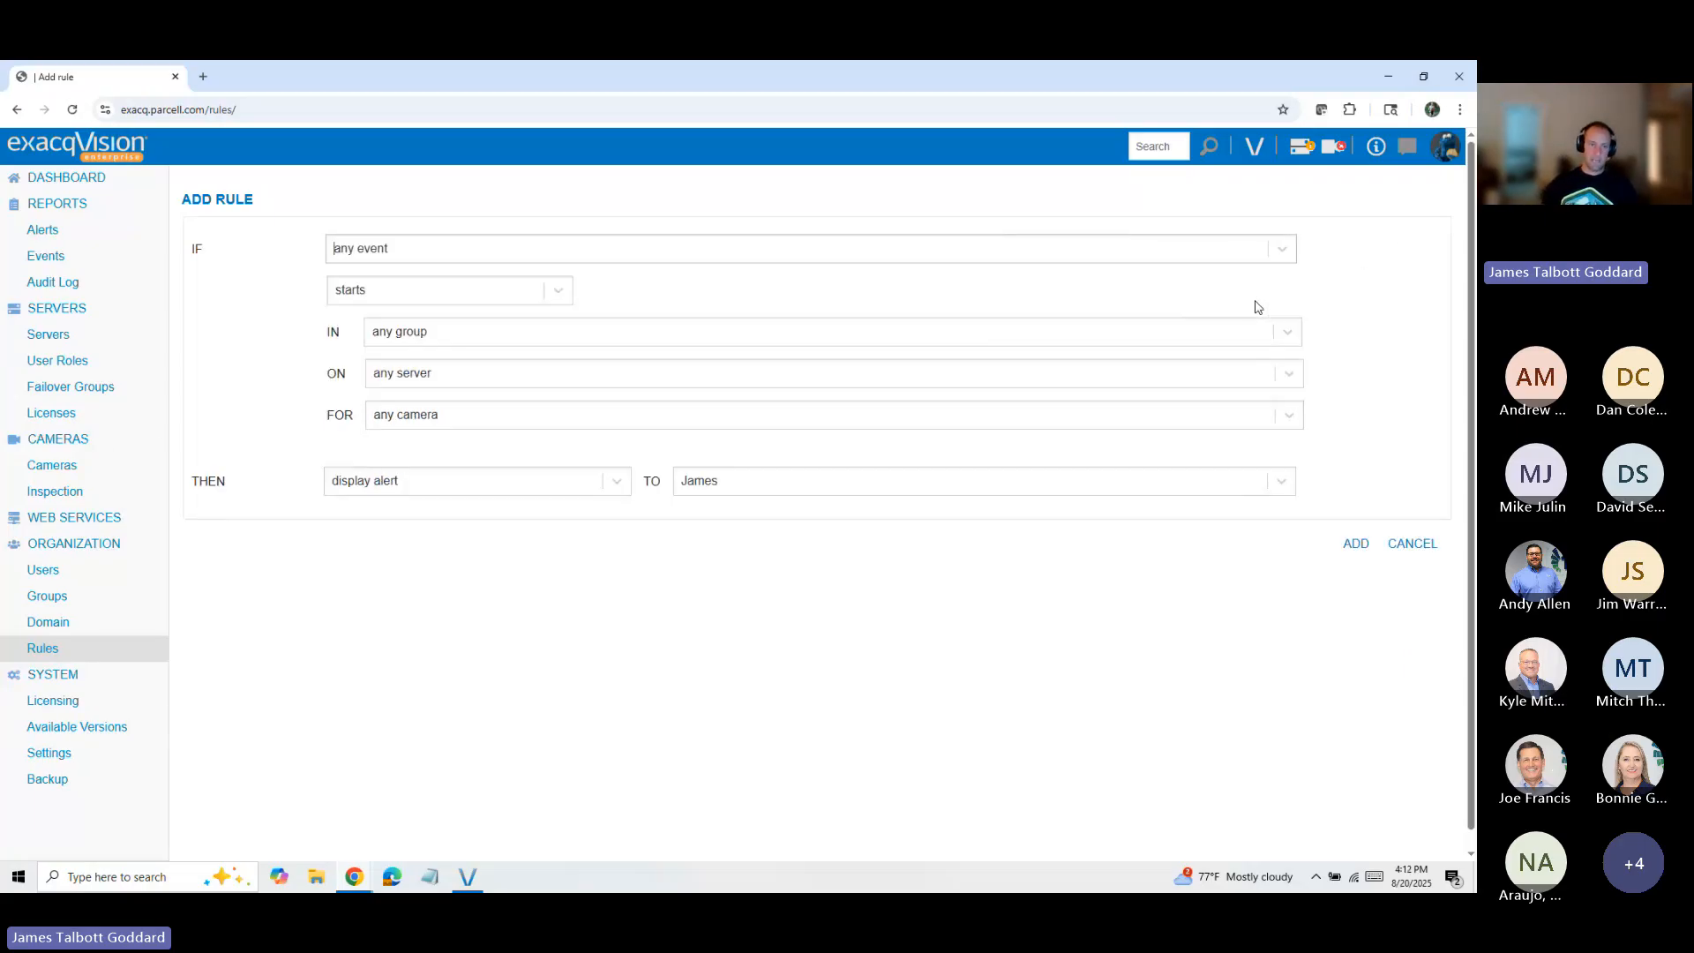
left_click(493, 250)
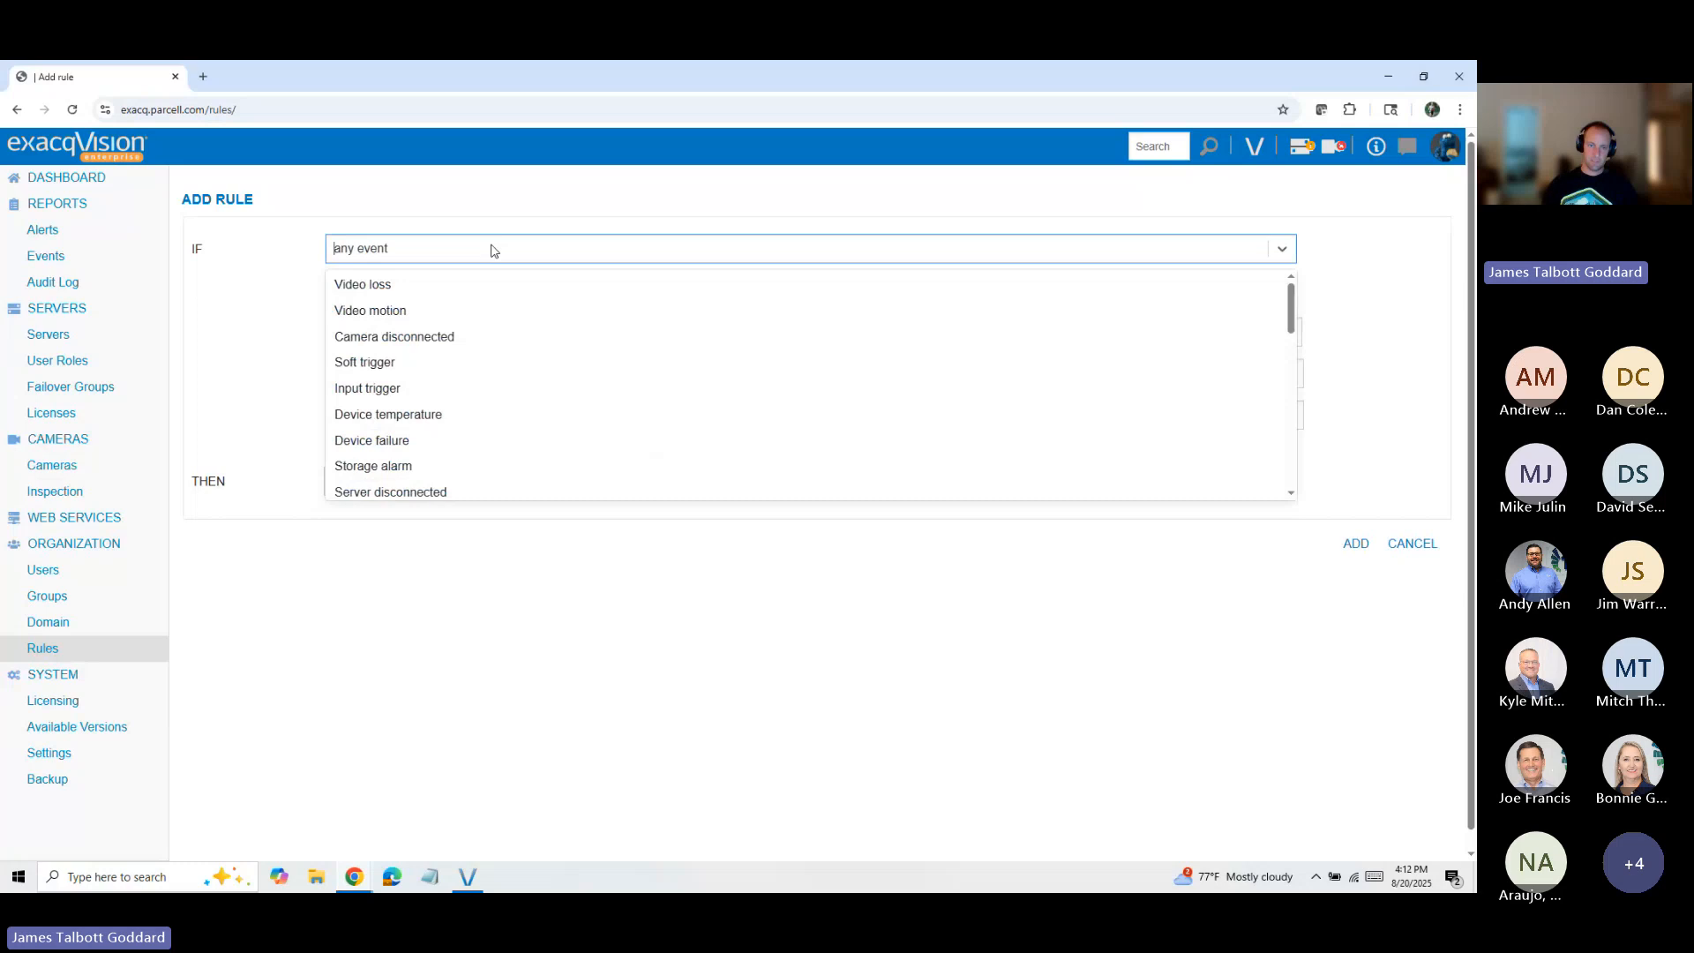
left_click(464, 336)
left_click(256, 338)
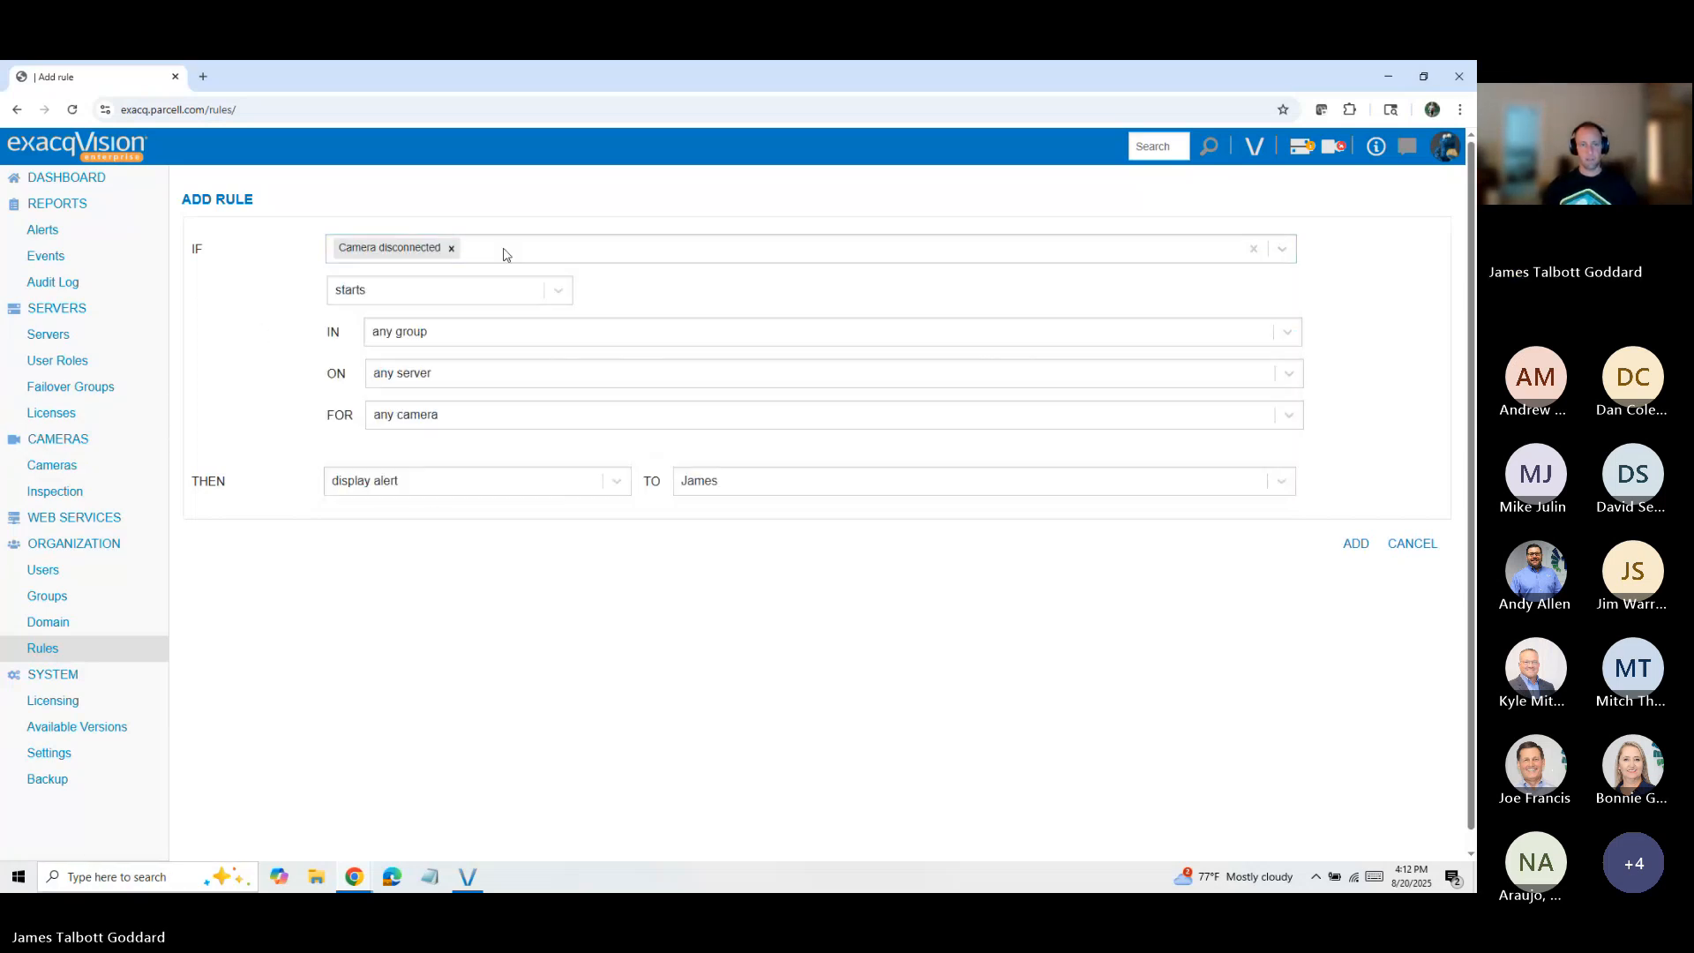
Step: Look through the other event types that can be added to the rule's condition
left_click(578, 249)
scroll(488, 425, "down", 5)
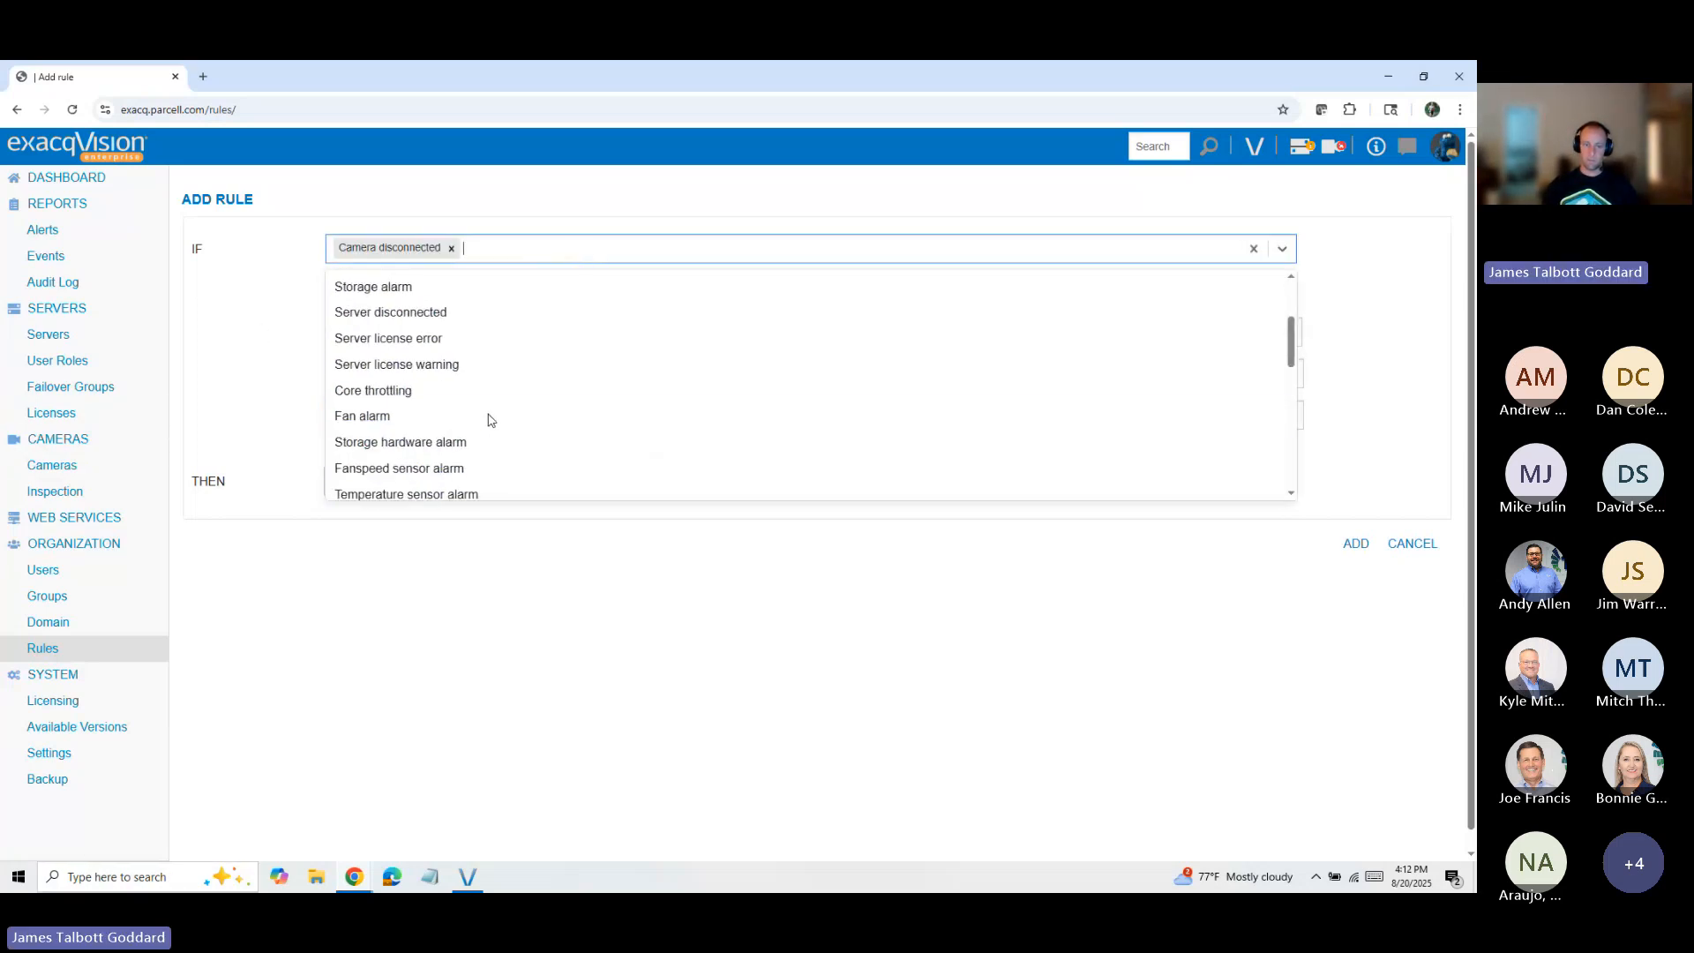
scroll(459, 372, "down", 4)
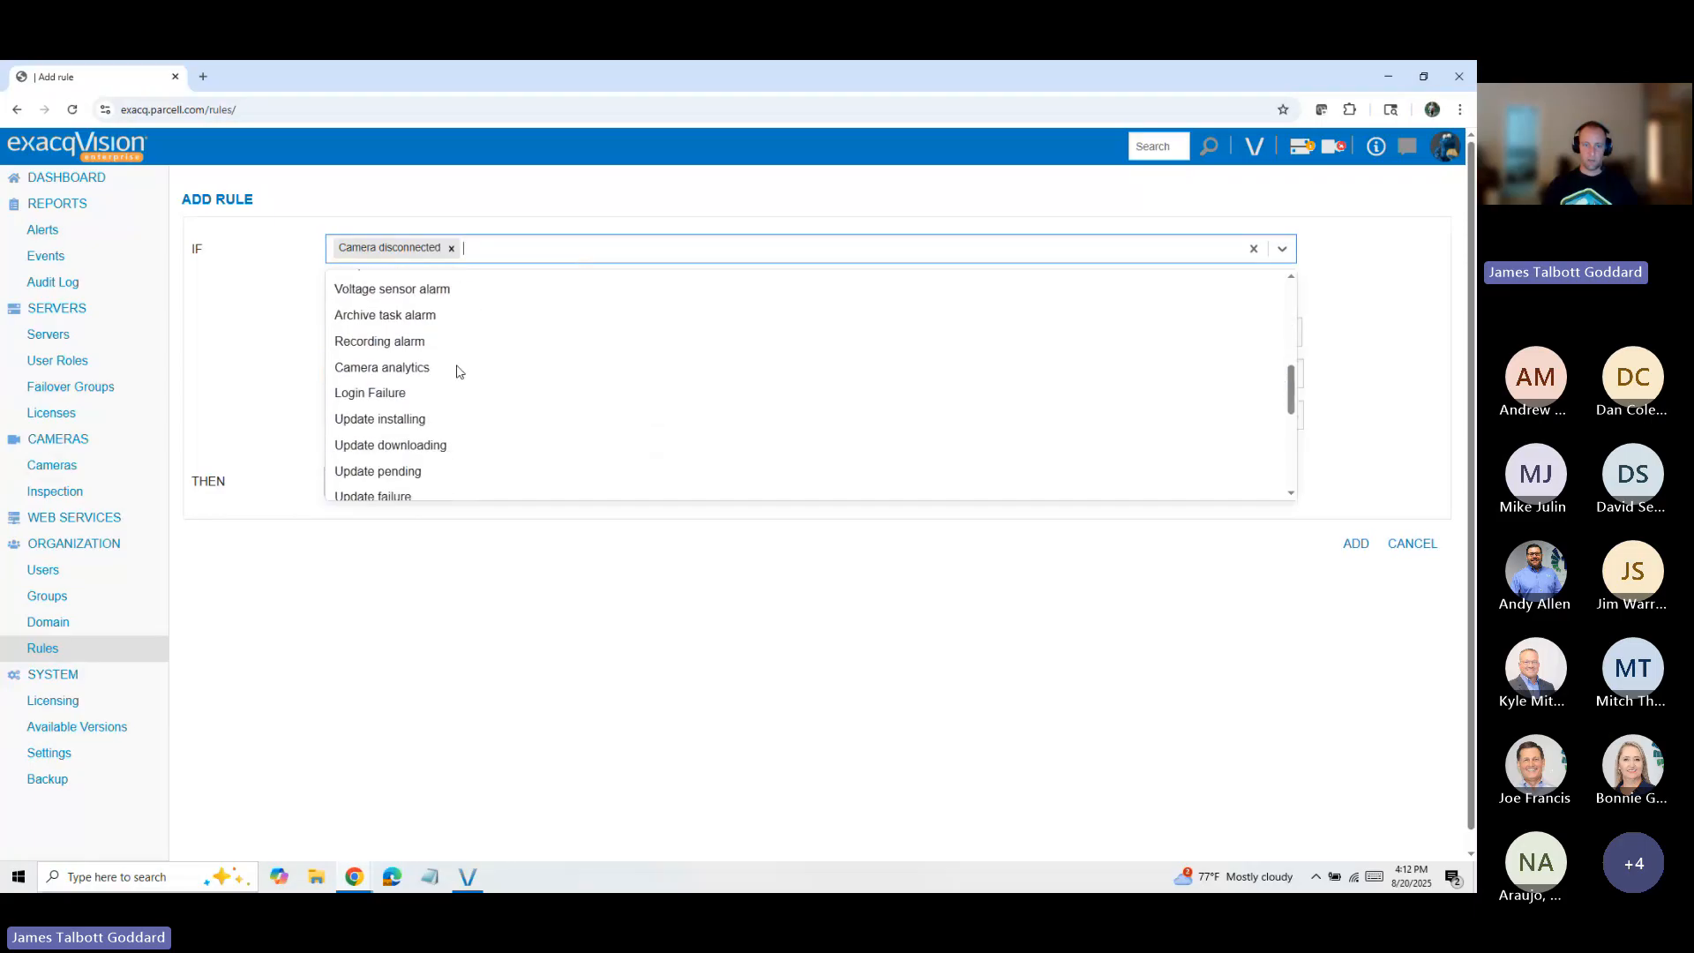
scroll(459, 371, "down", 2)
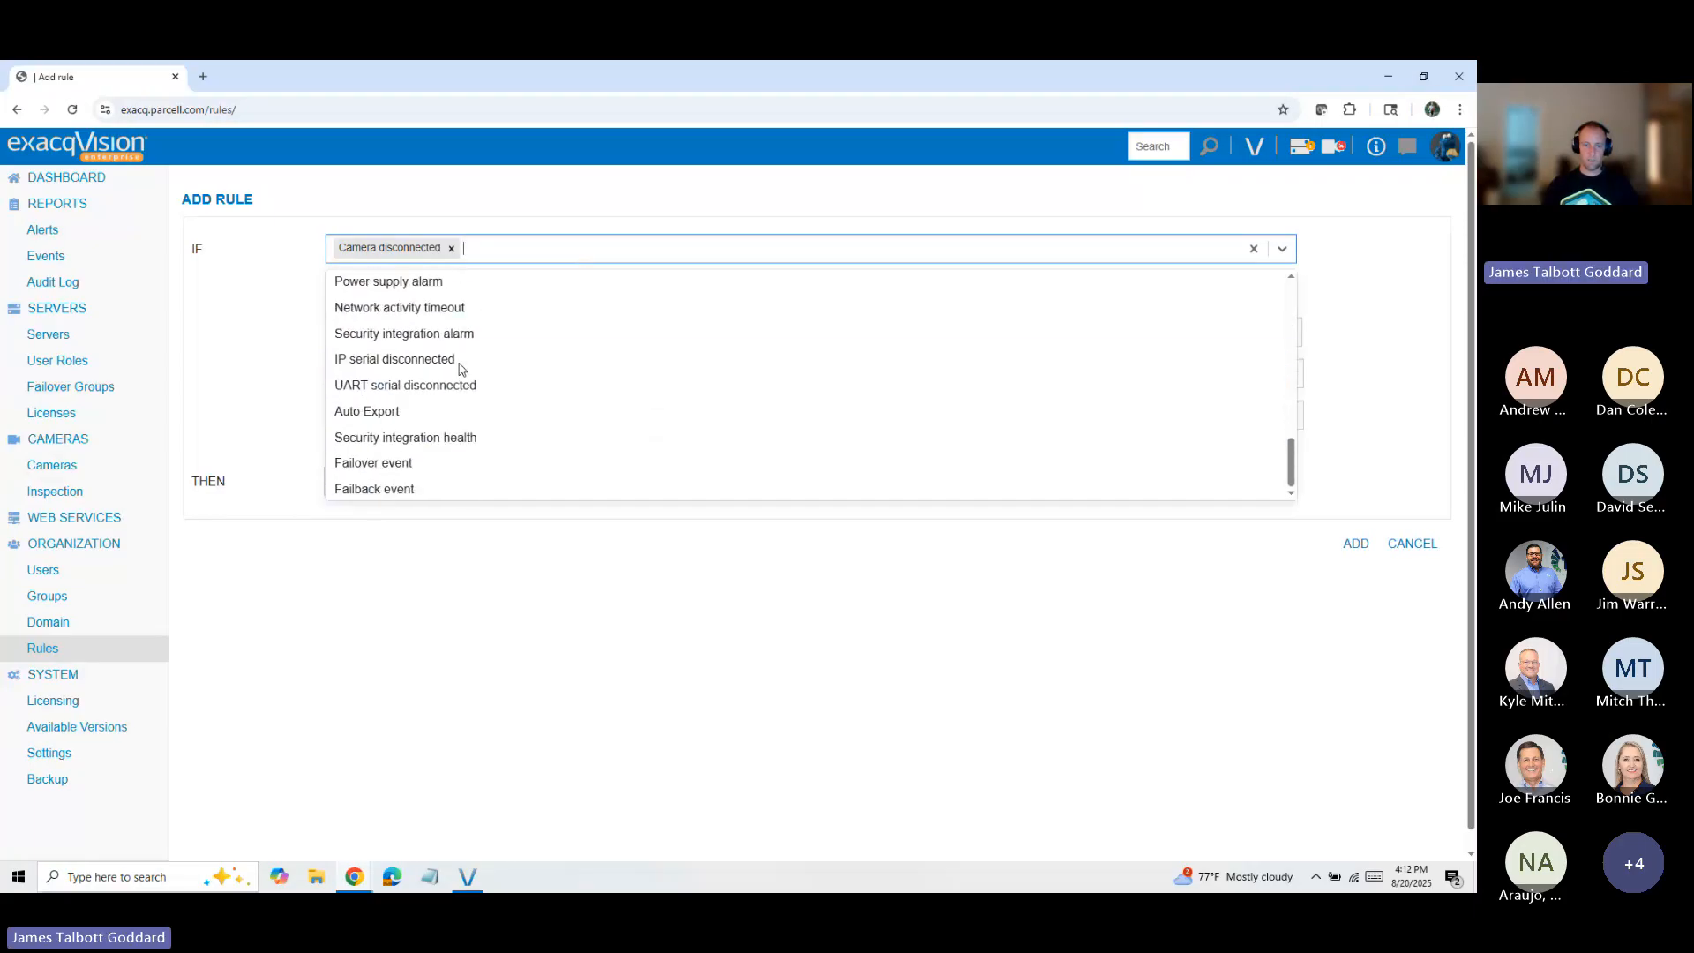
scroll(488, 359, "up", 5)
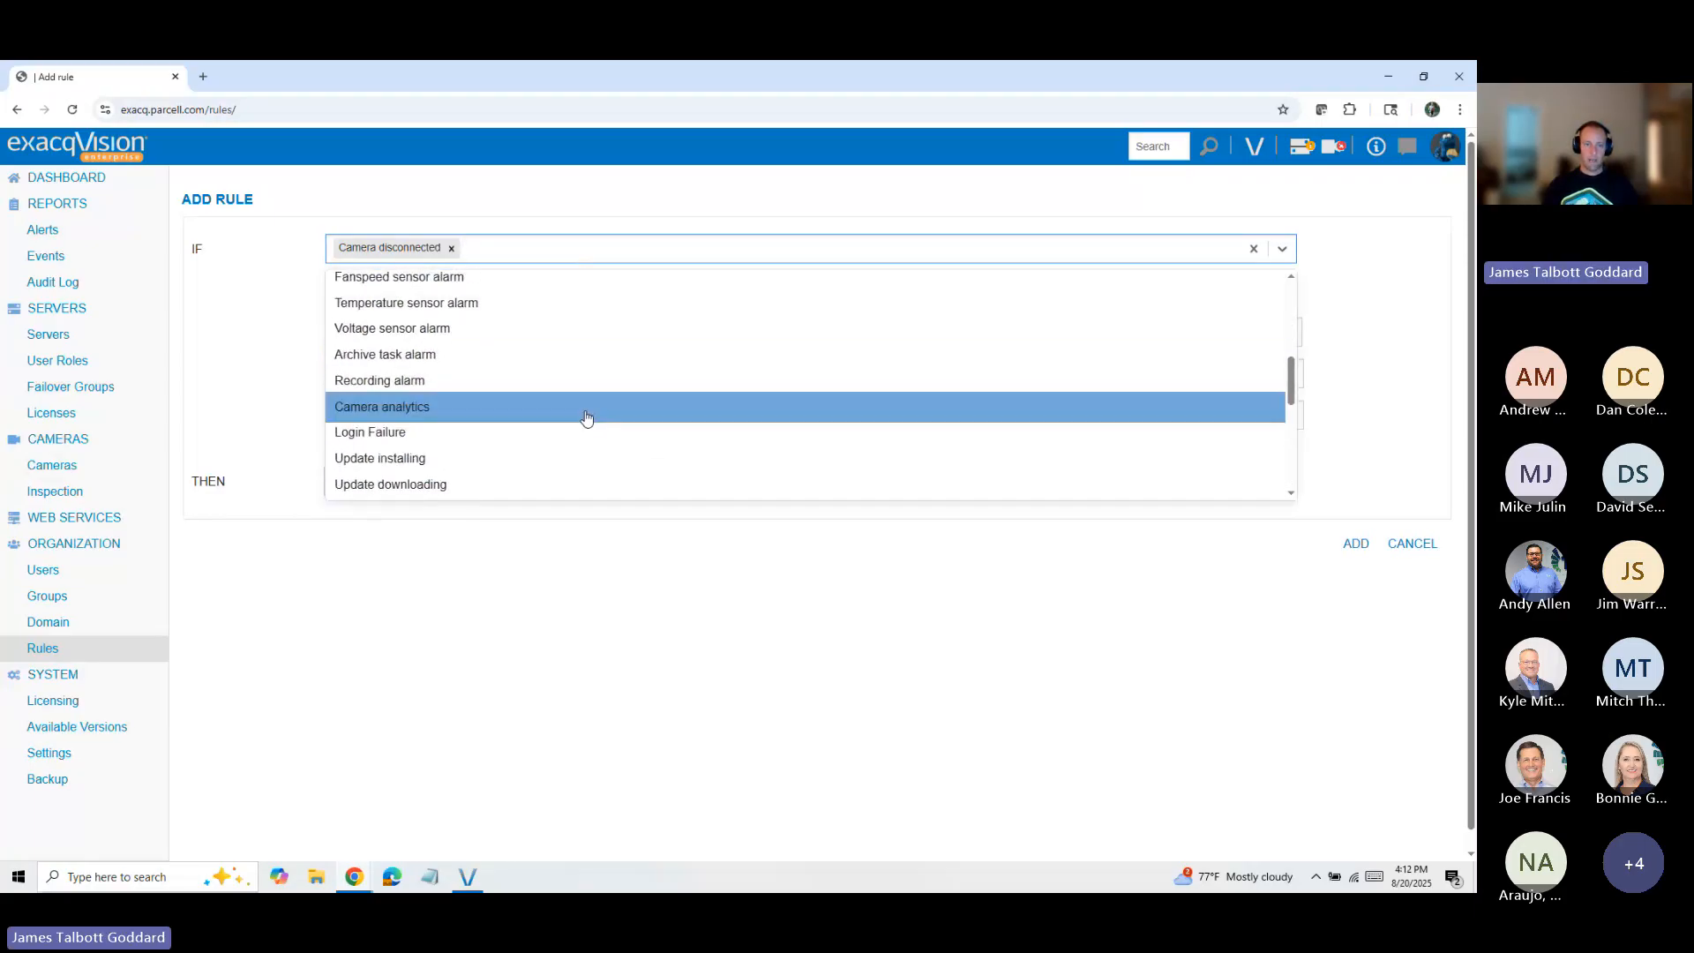
scroll(529, 349, "up", 1)
scroll(530, 349, "up", 5)
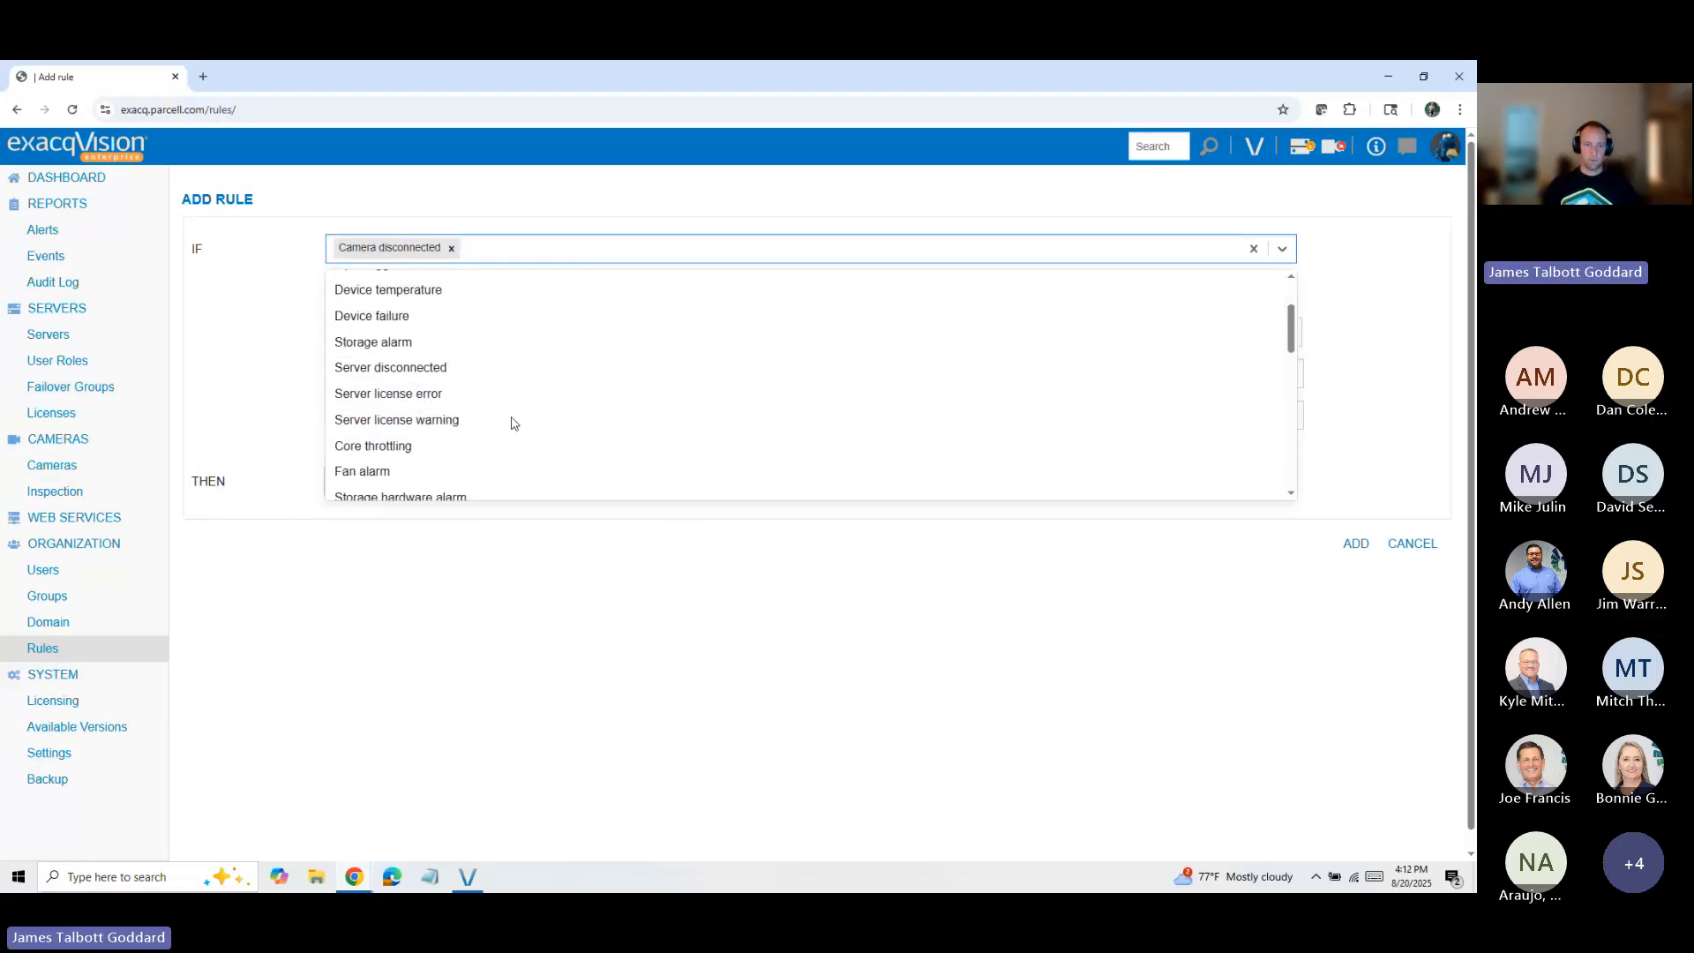
scroll(476, 388, "up", 3)
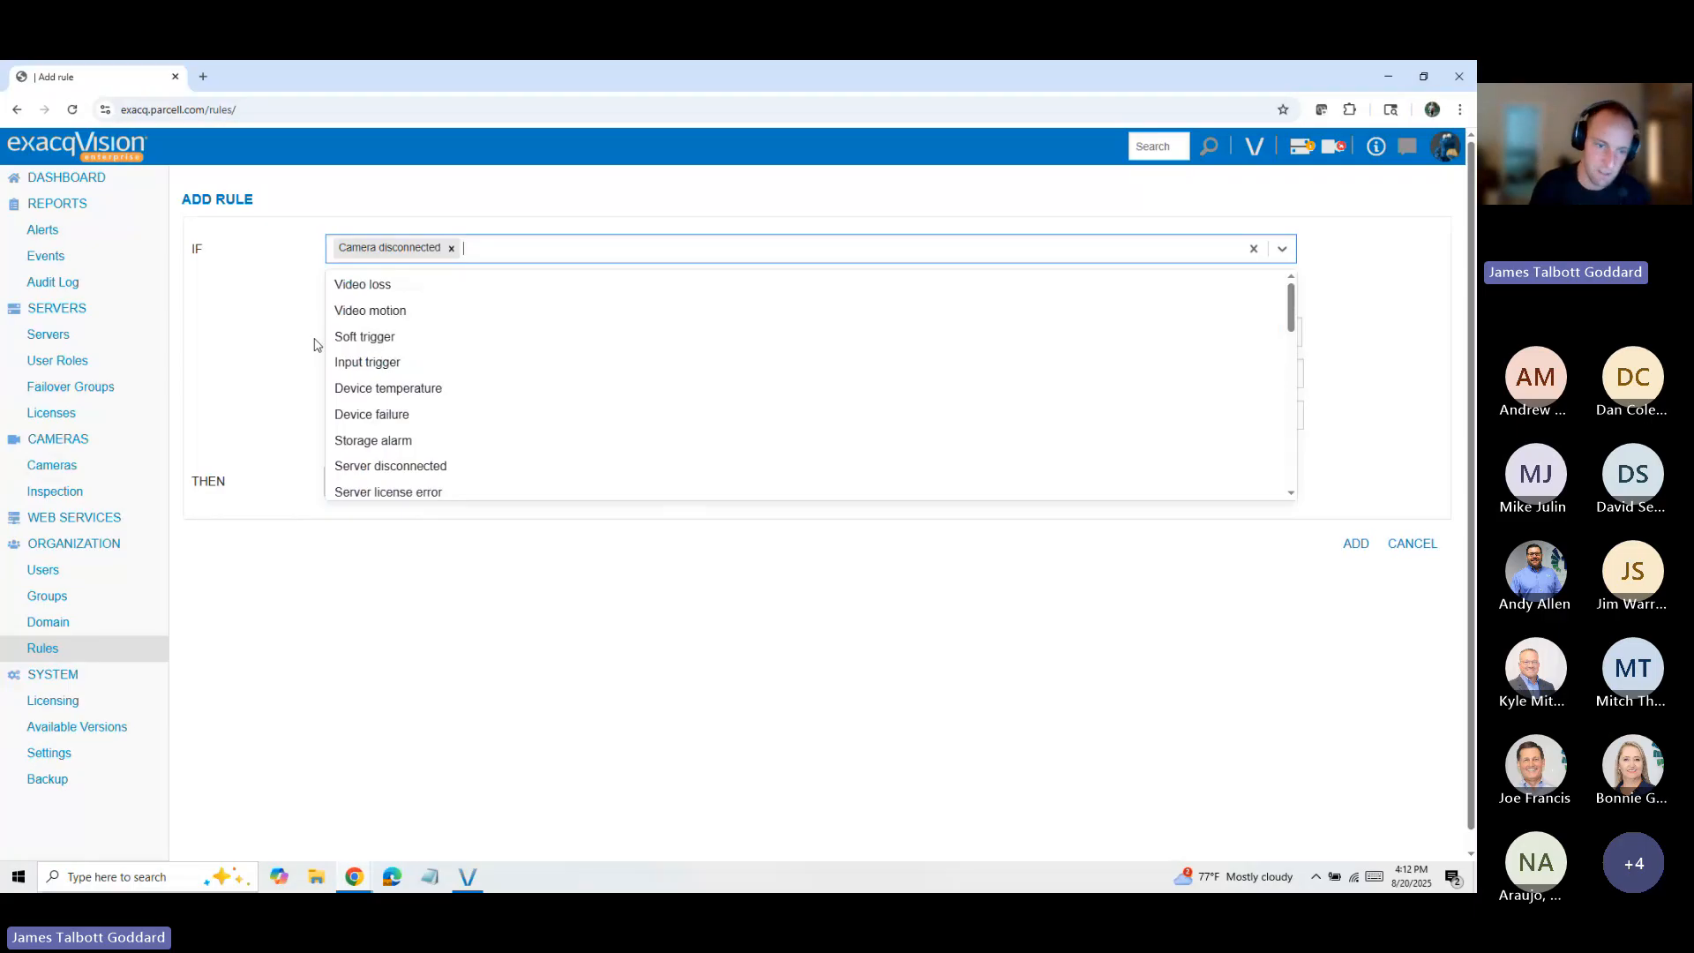
scroll(416, 365, "down", 3)
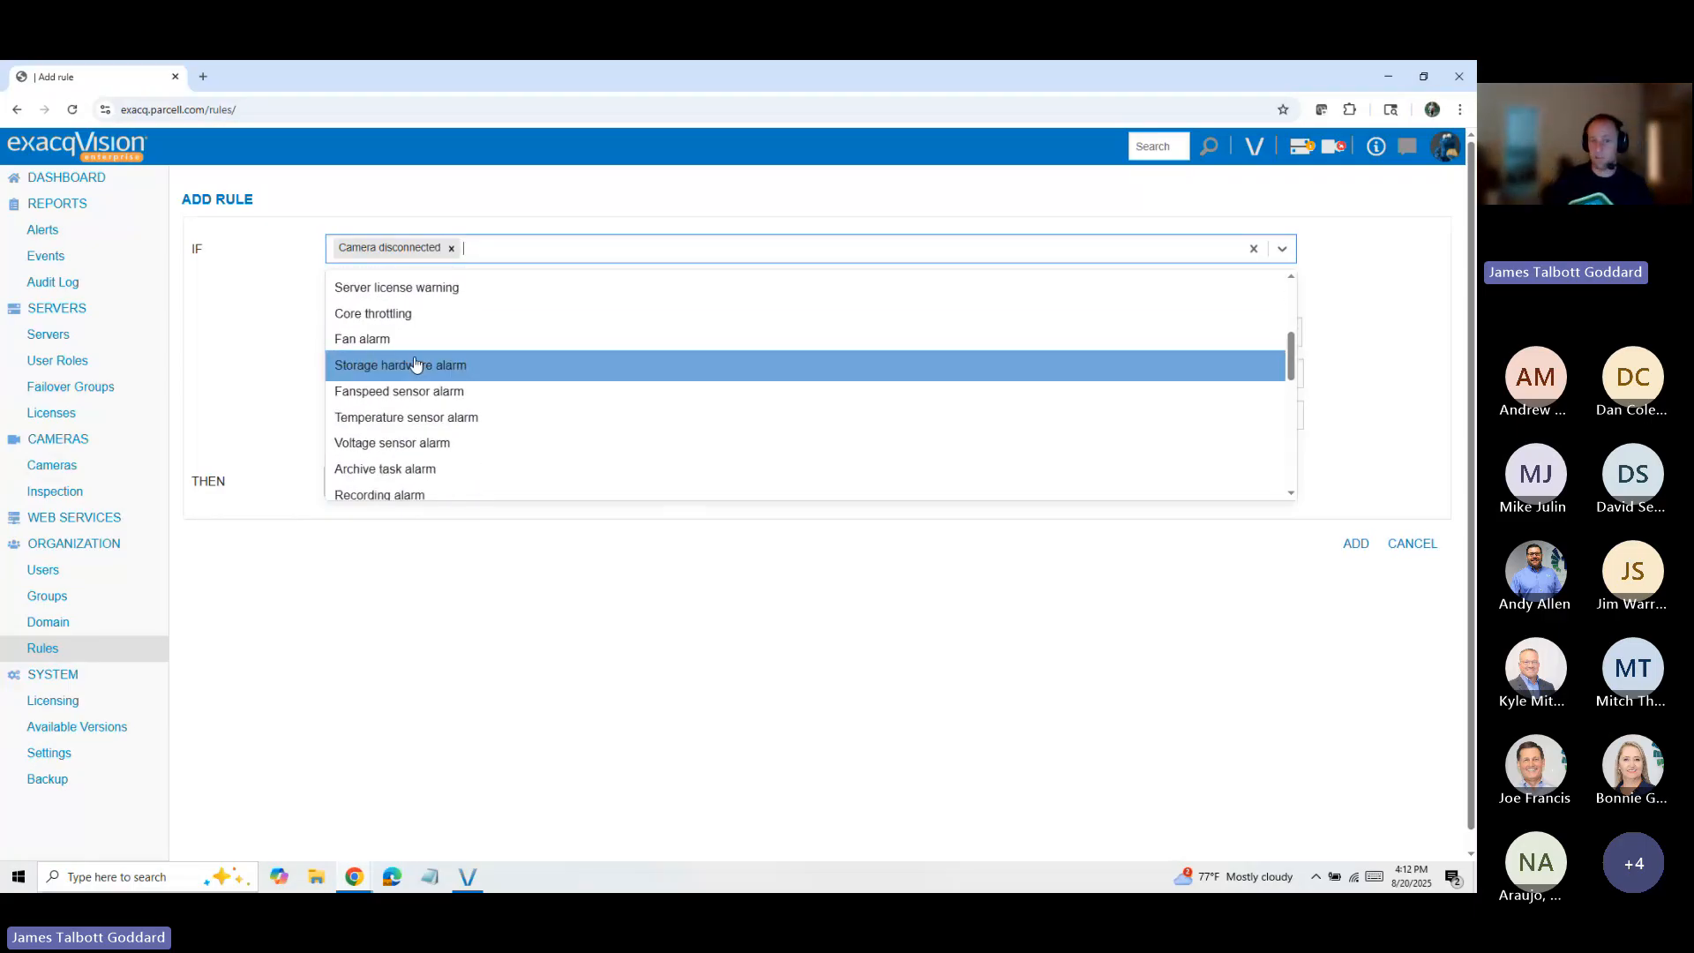
left_click(428, 368)
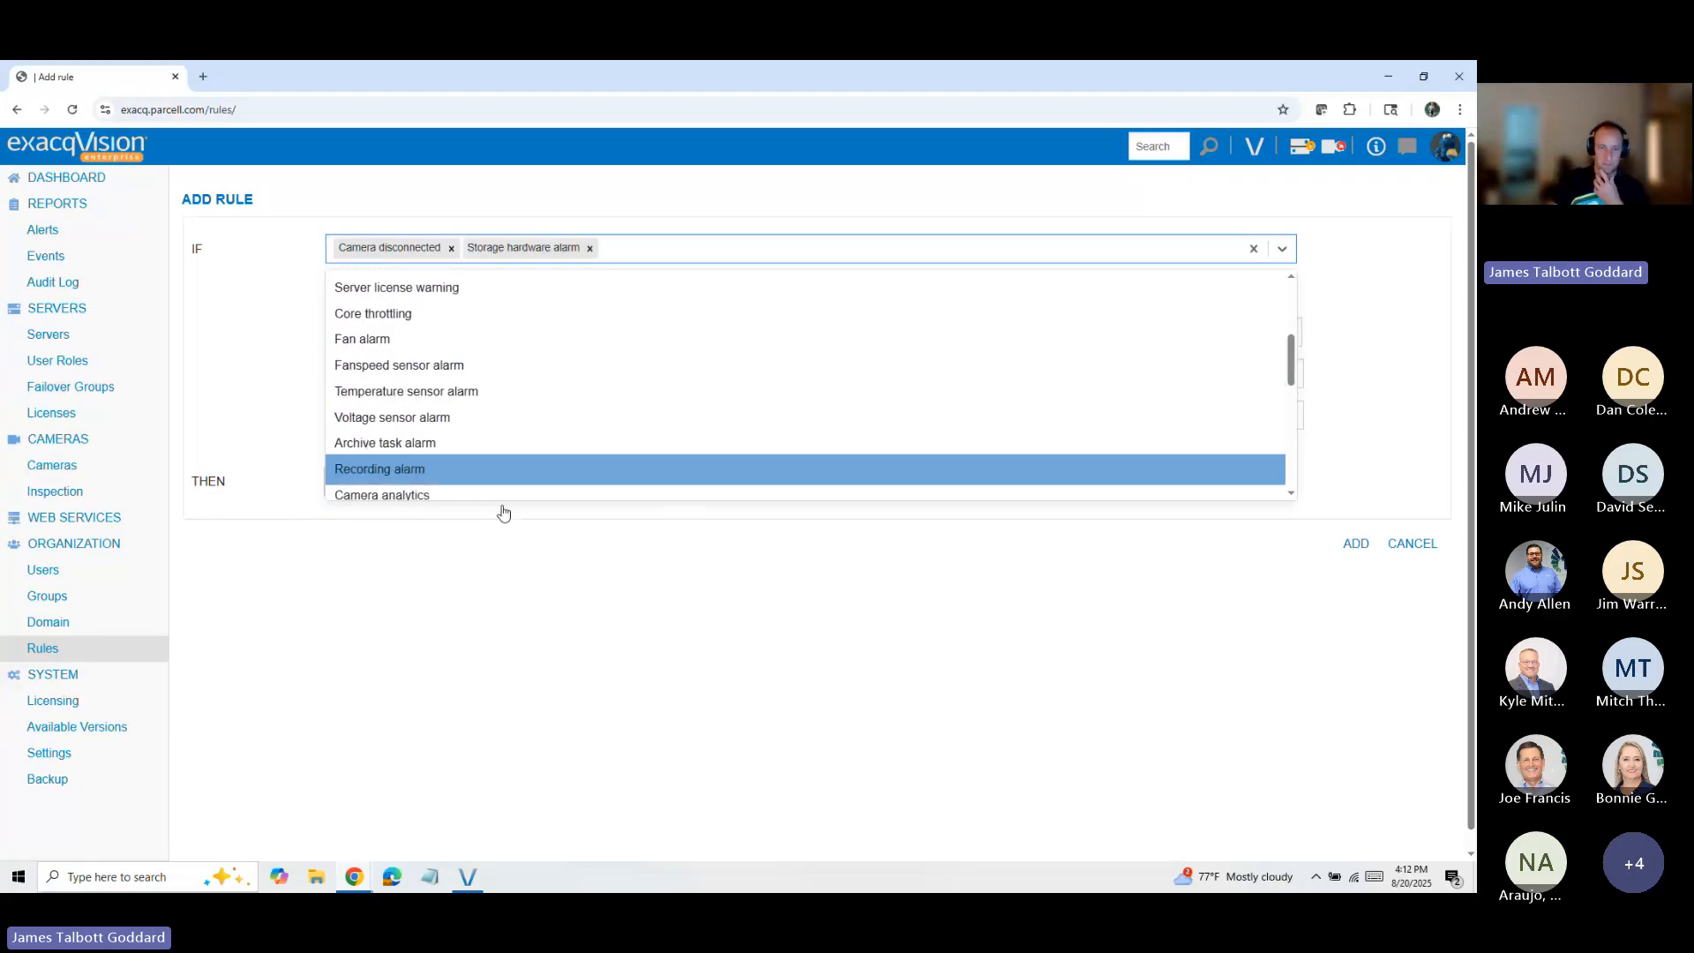
left_click(244, 323)
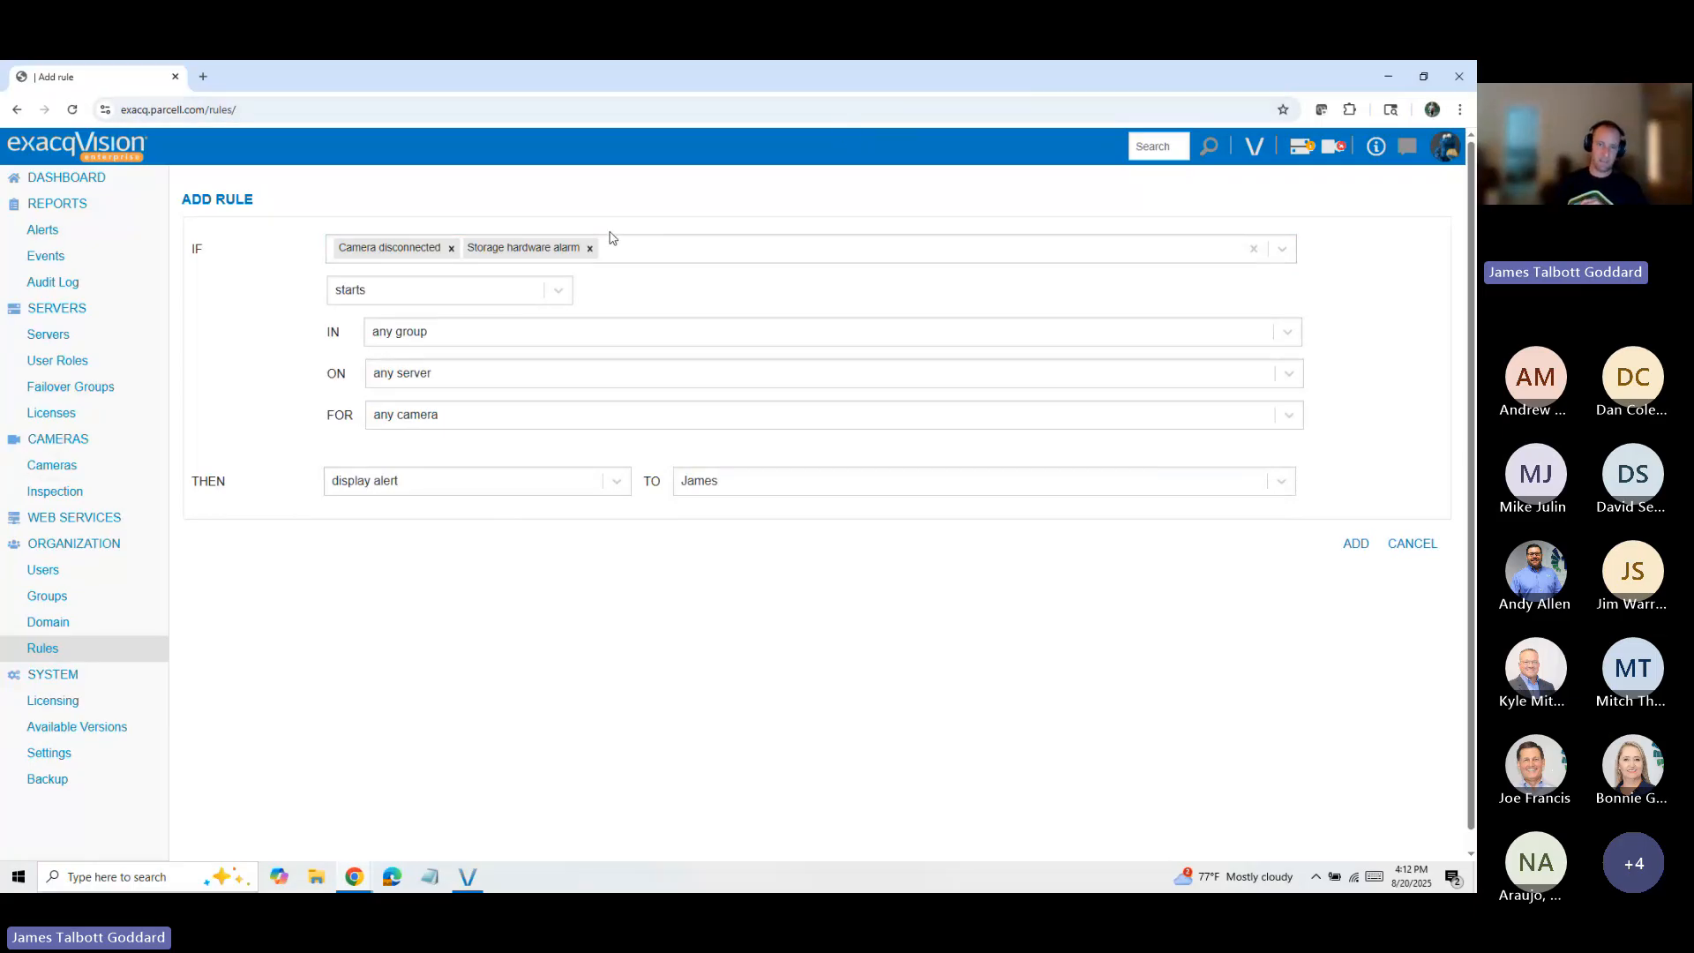
left_click(590, 248)
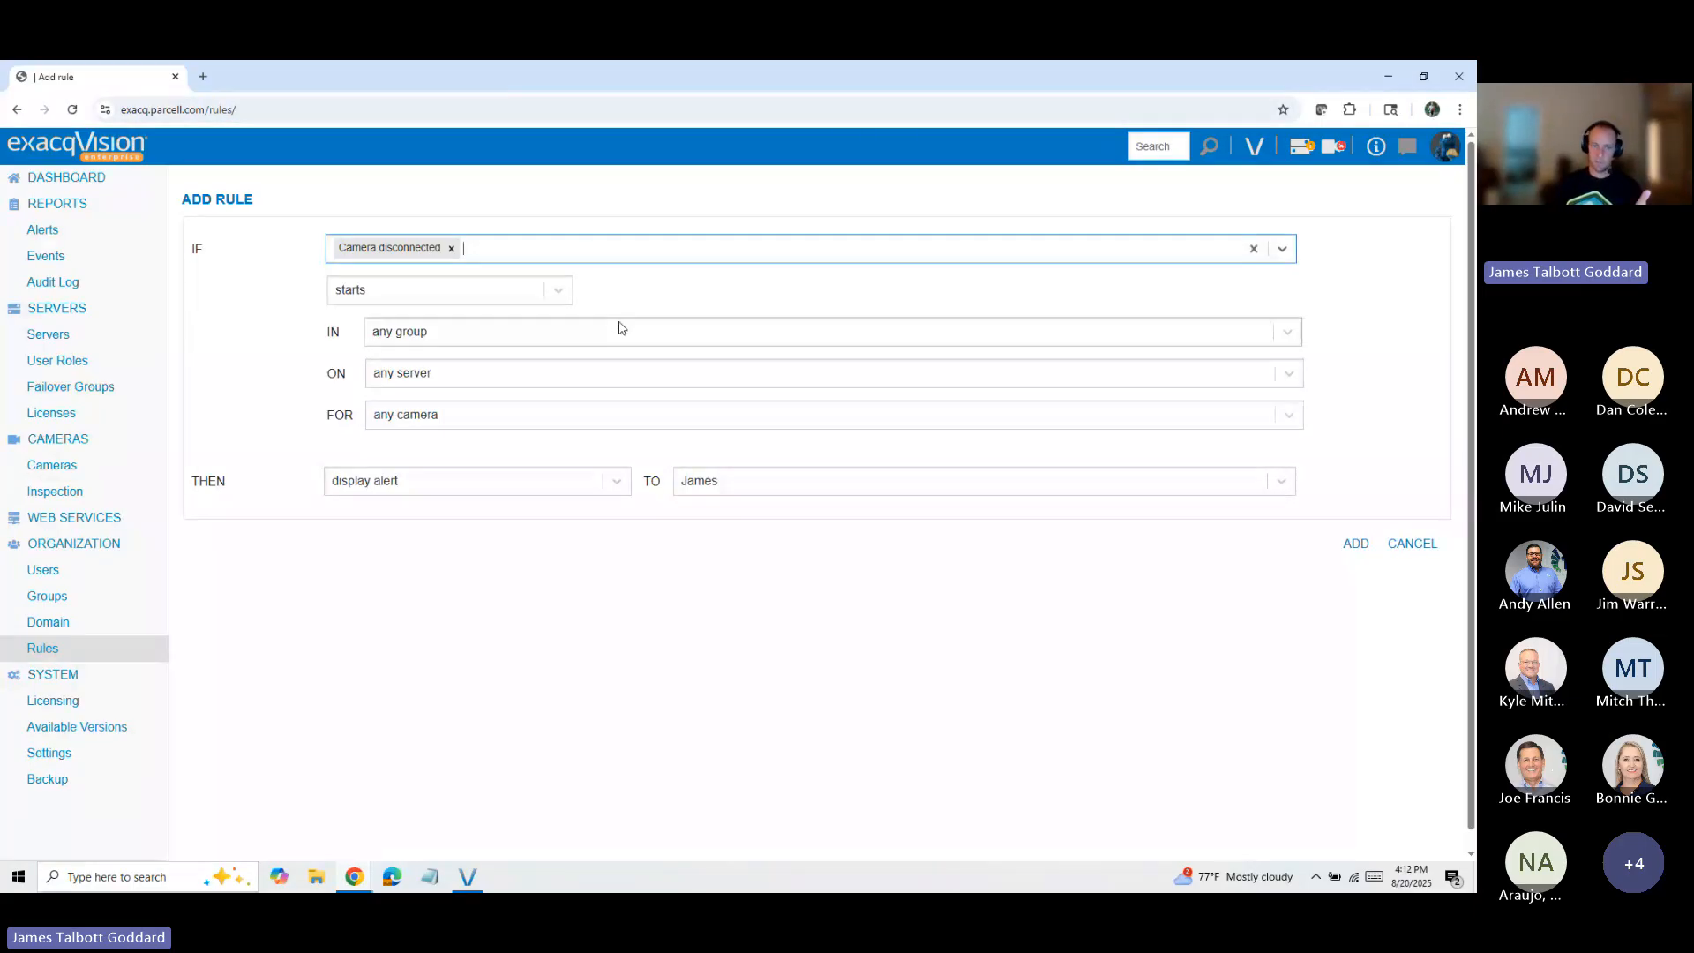
Step: Set the camera disconnection condition to one that lasts for at least 5 minutes
left_click(558, 291)
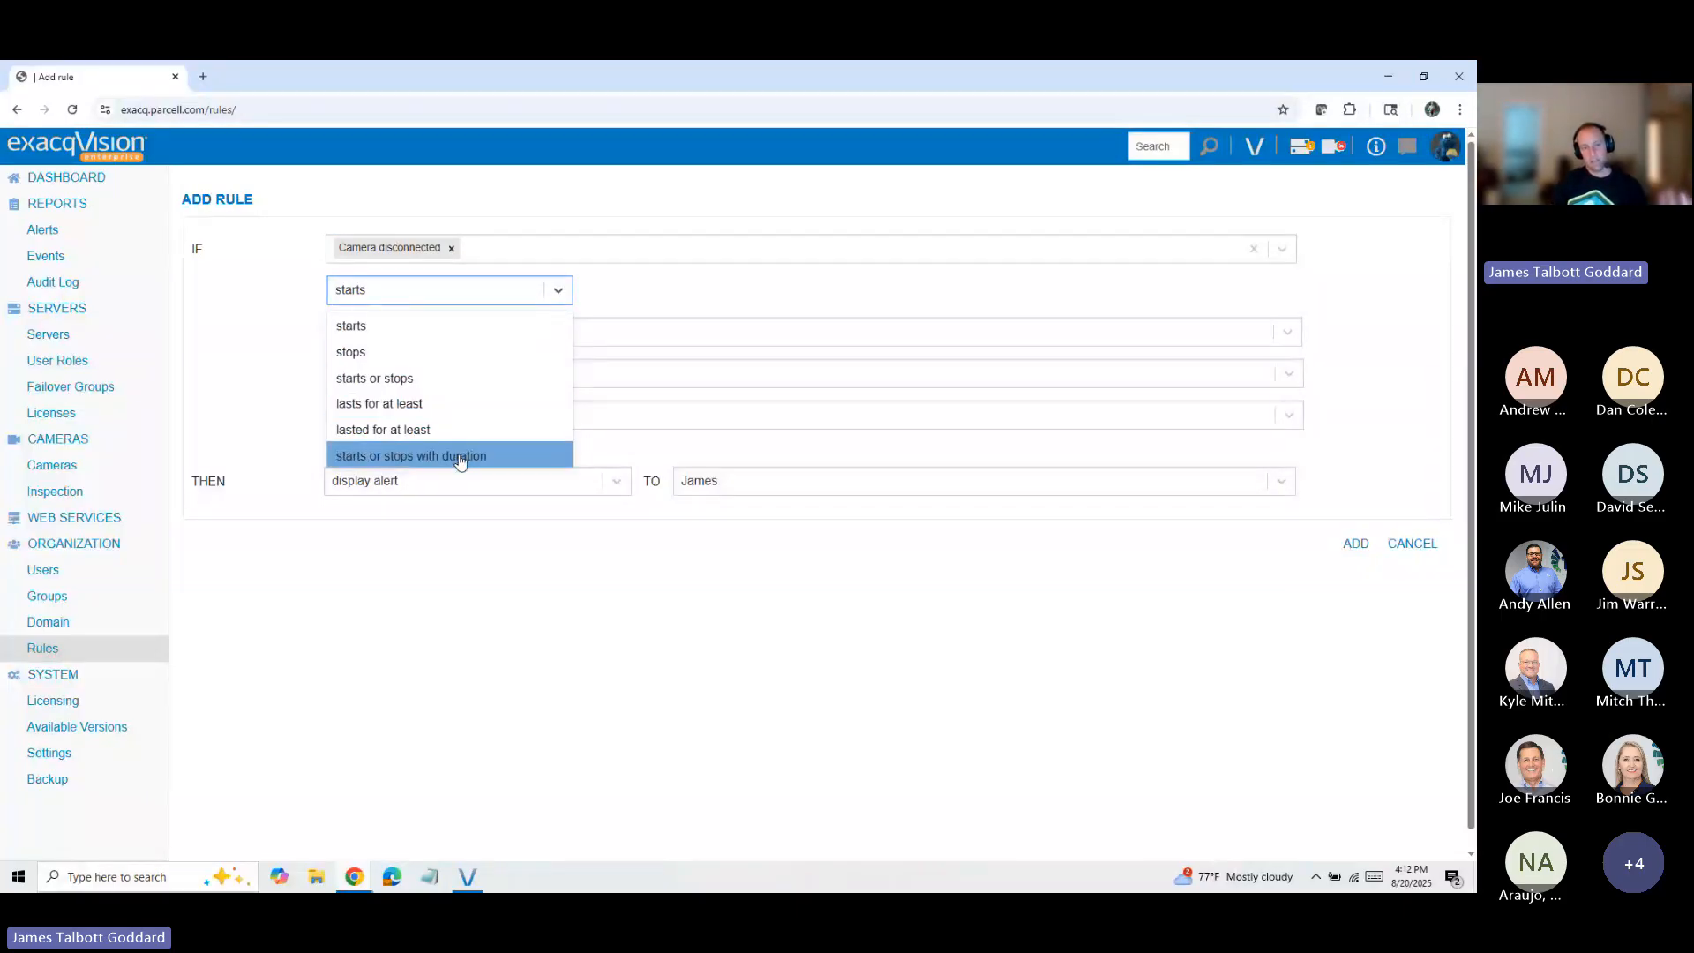
left_click(437, 406)
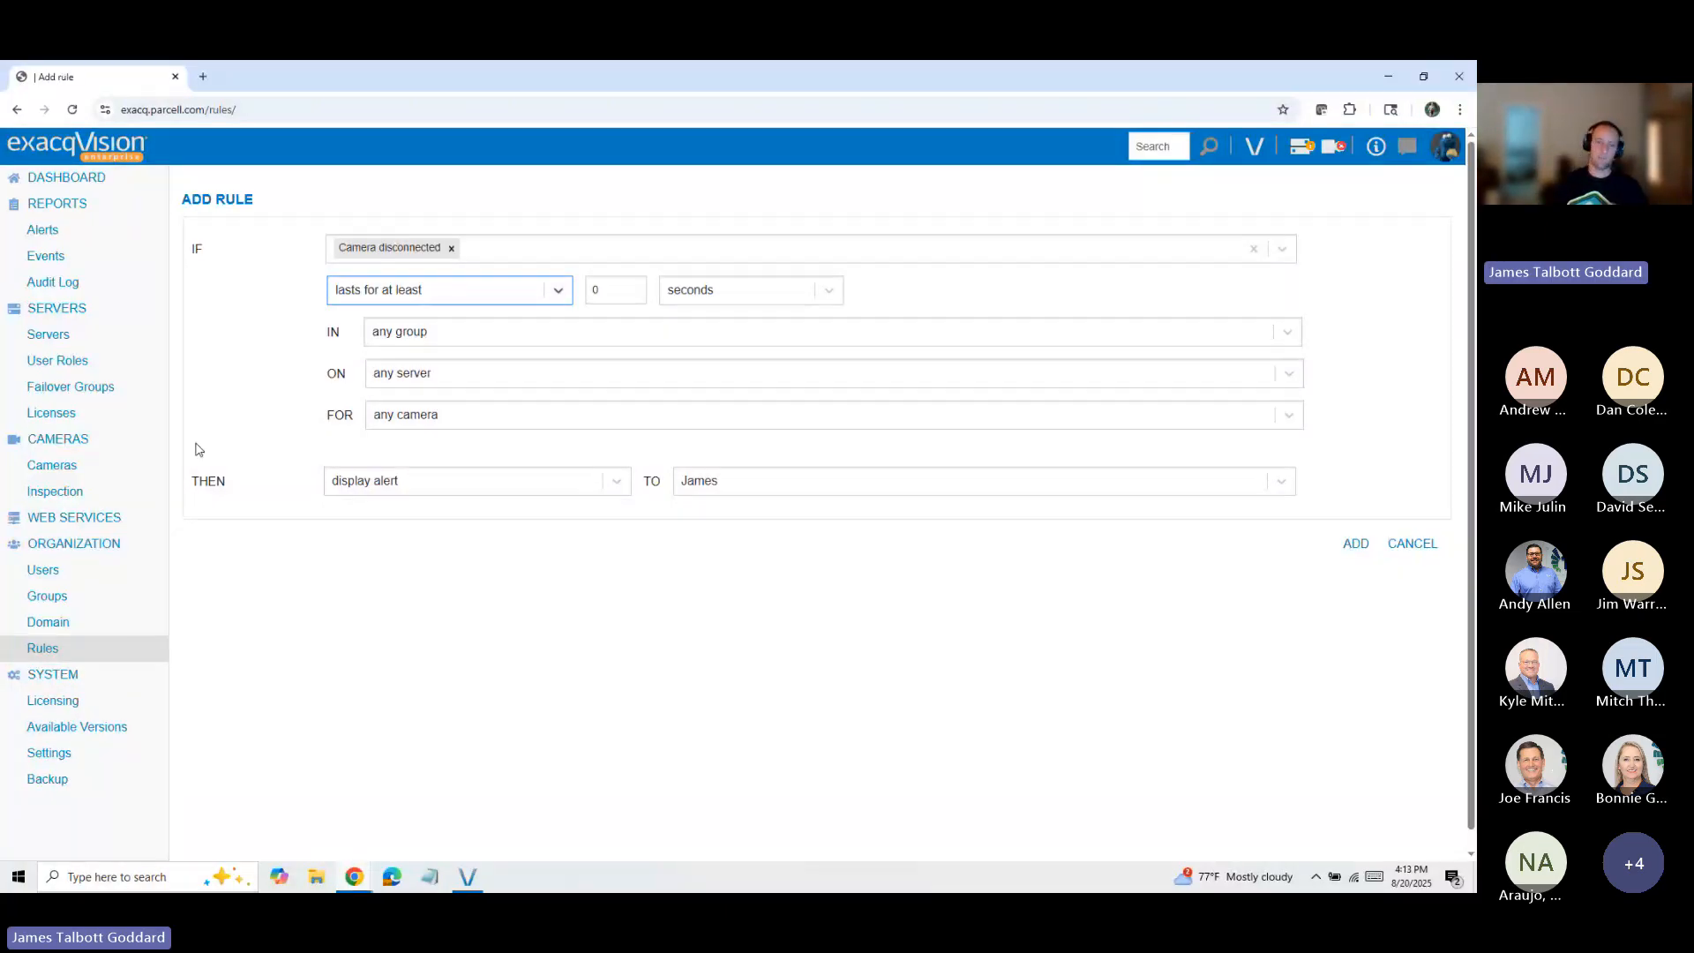
double_click(595, 298)
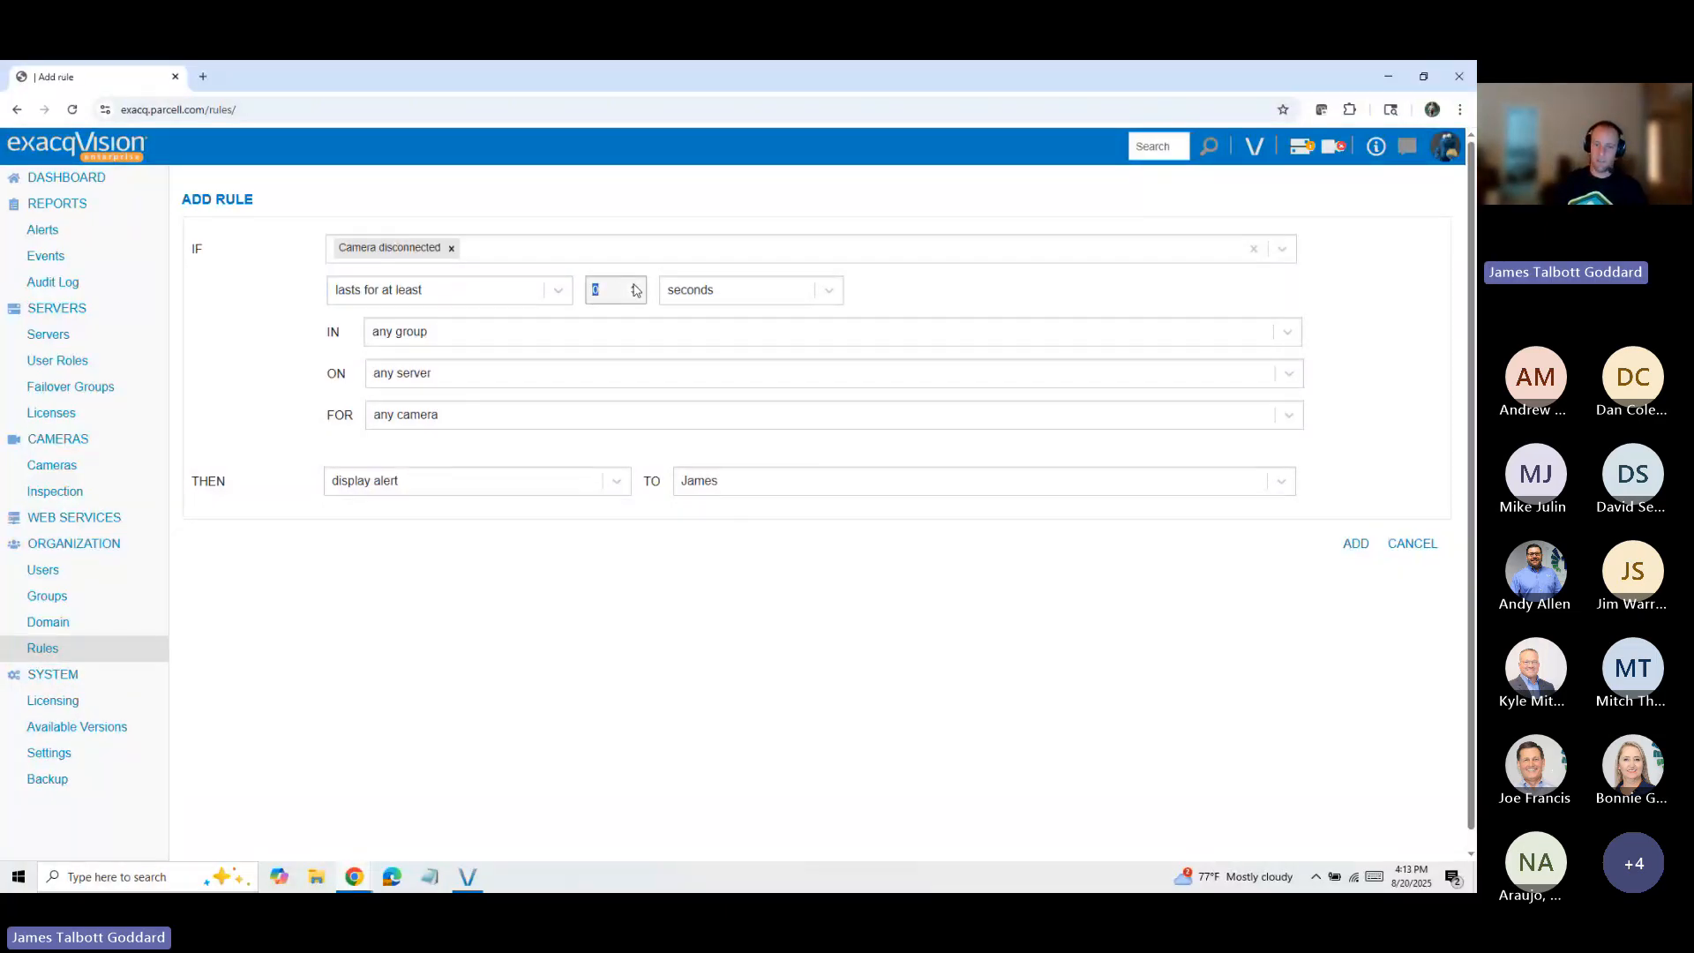
left_click(634, 285)
left_click(634, 285)
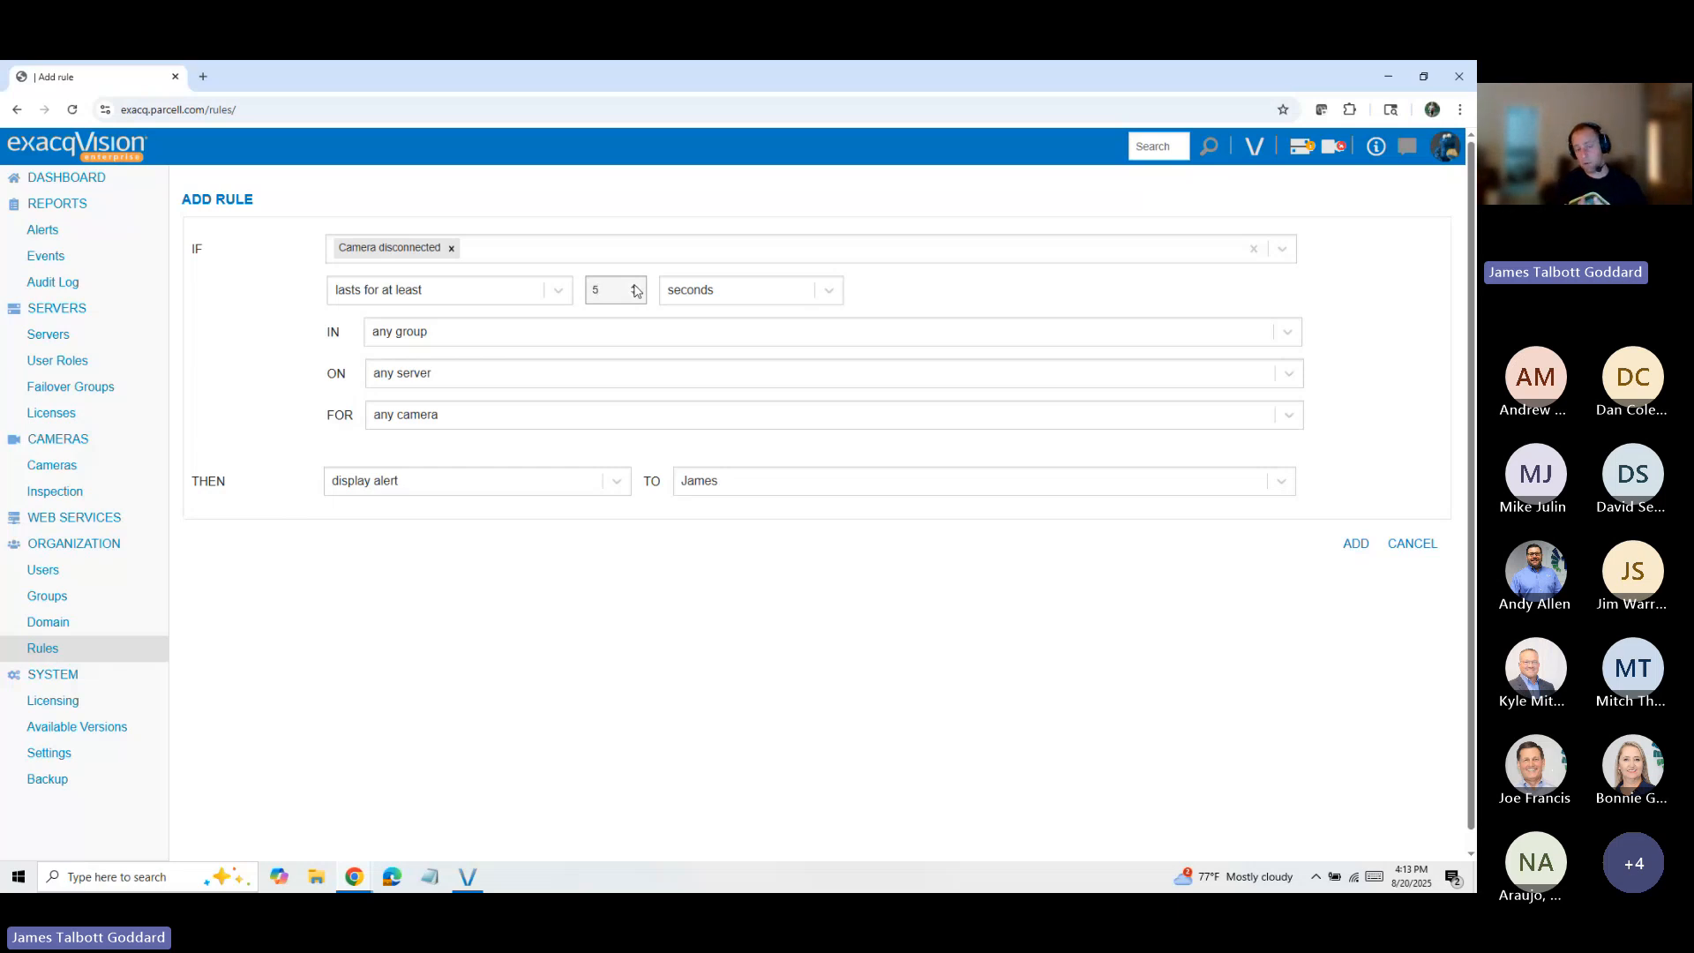
left_click(725, 298)
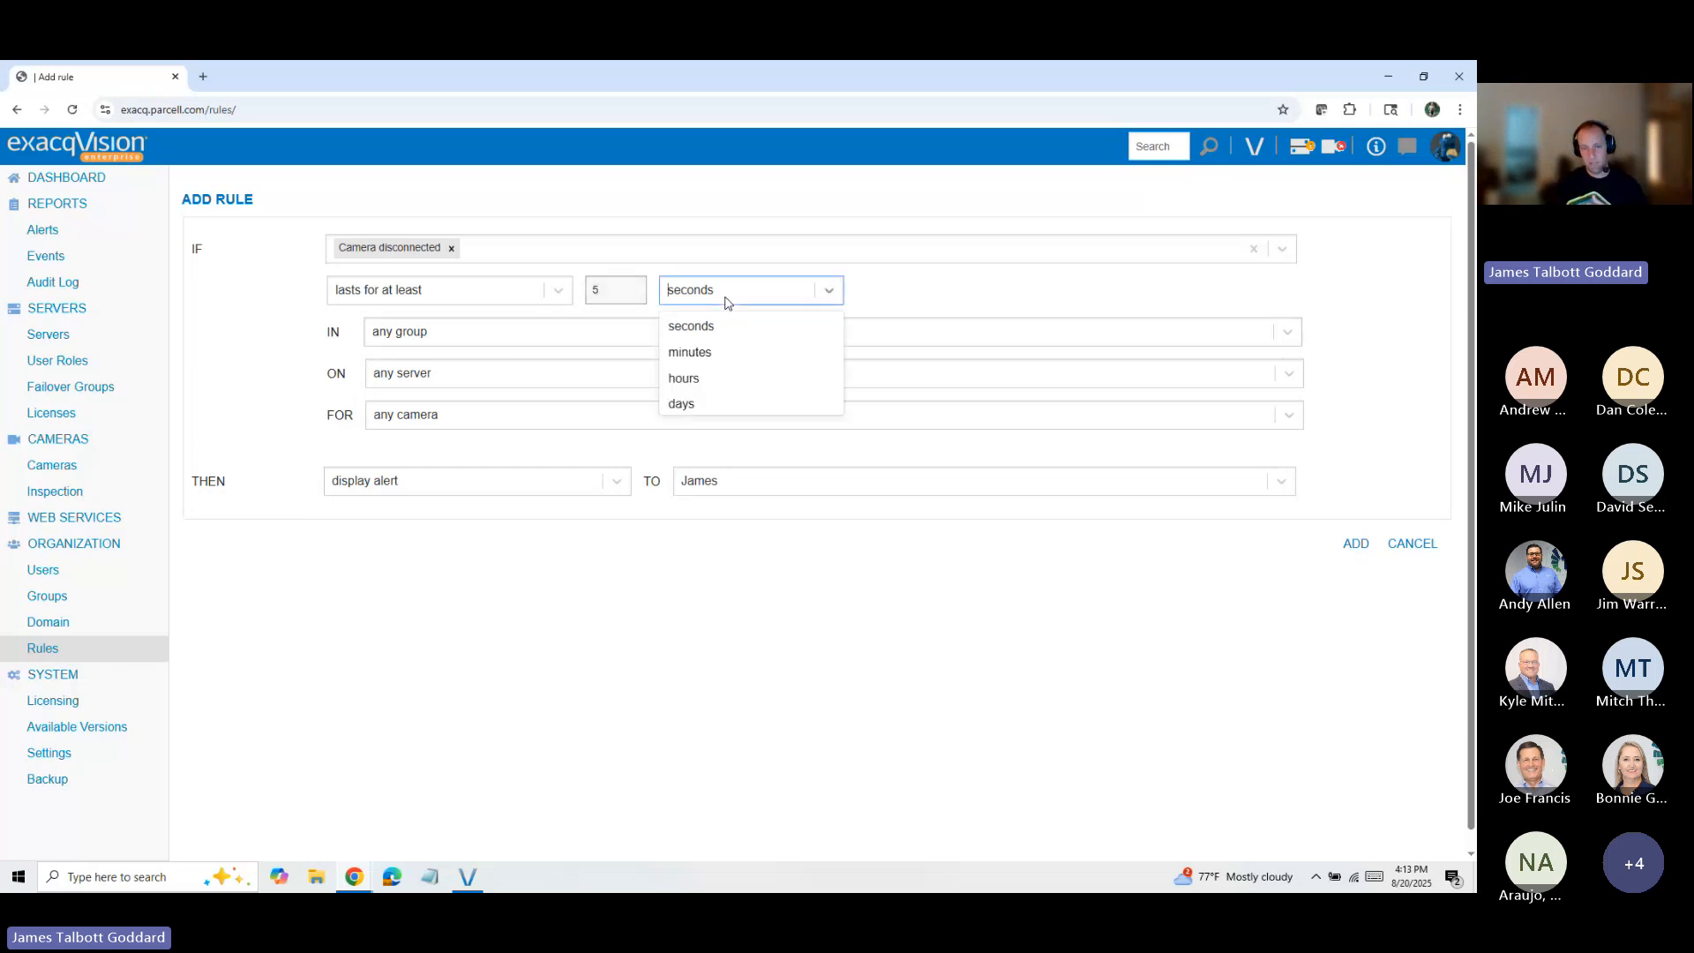
left_click(703, 357)
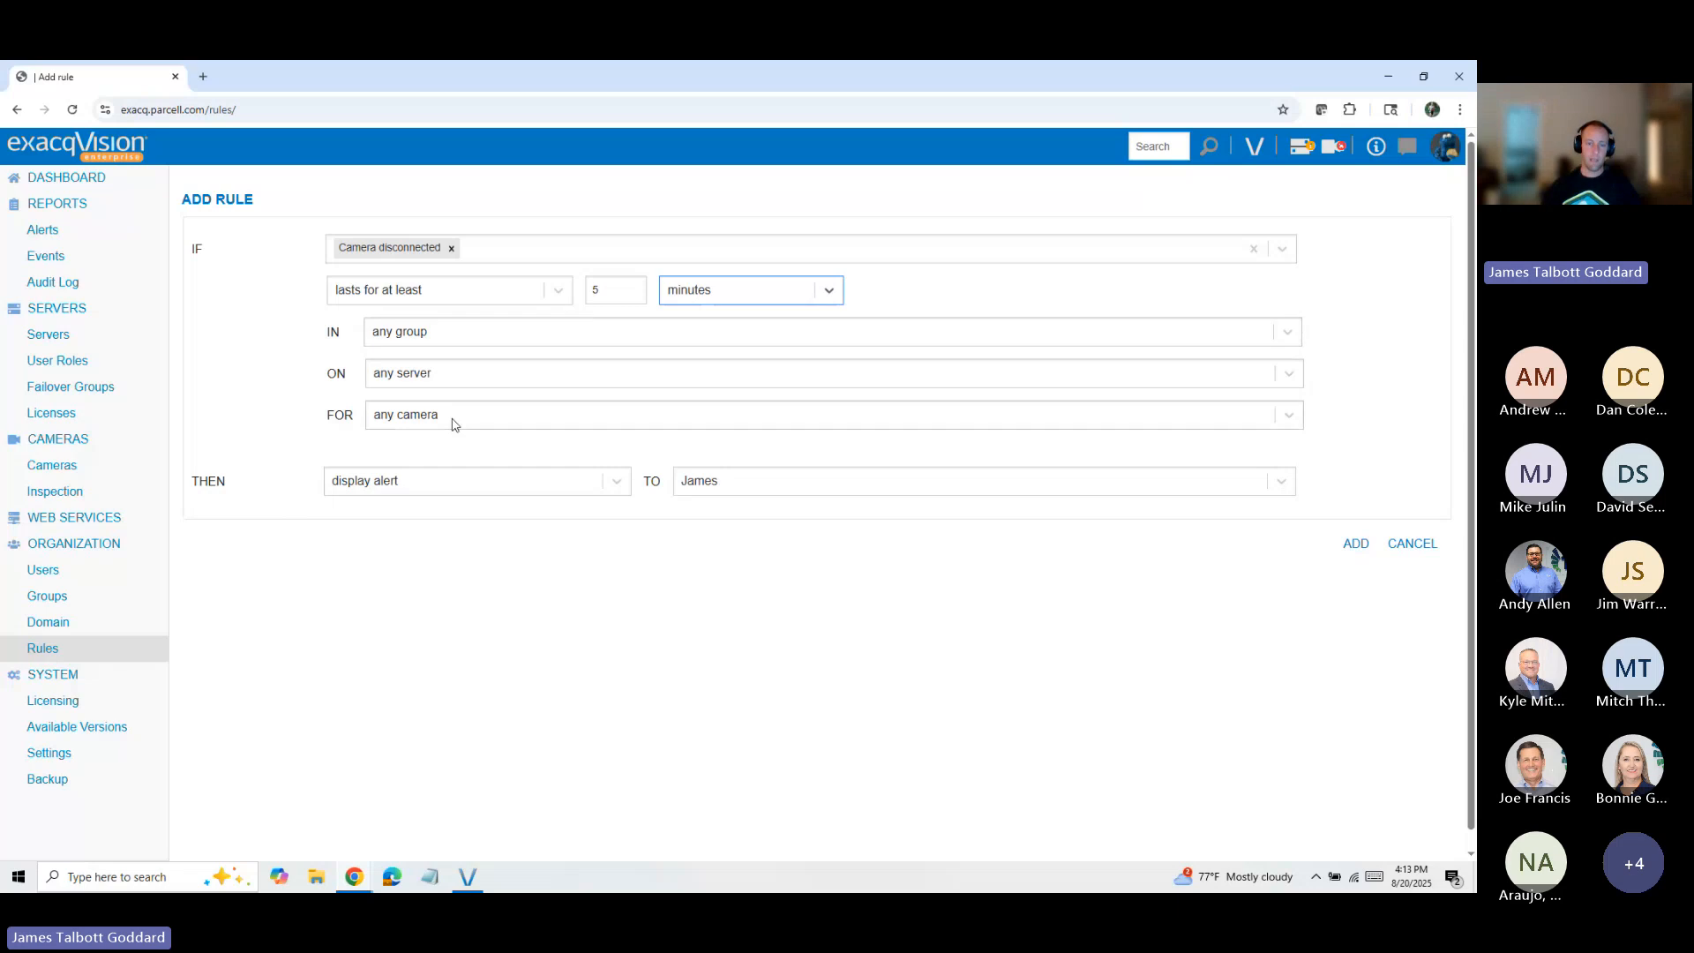
Step: Set the rule's action to send an email to two selected users, keeping the delivery timing at immediately
left_click(484, 473)
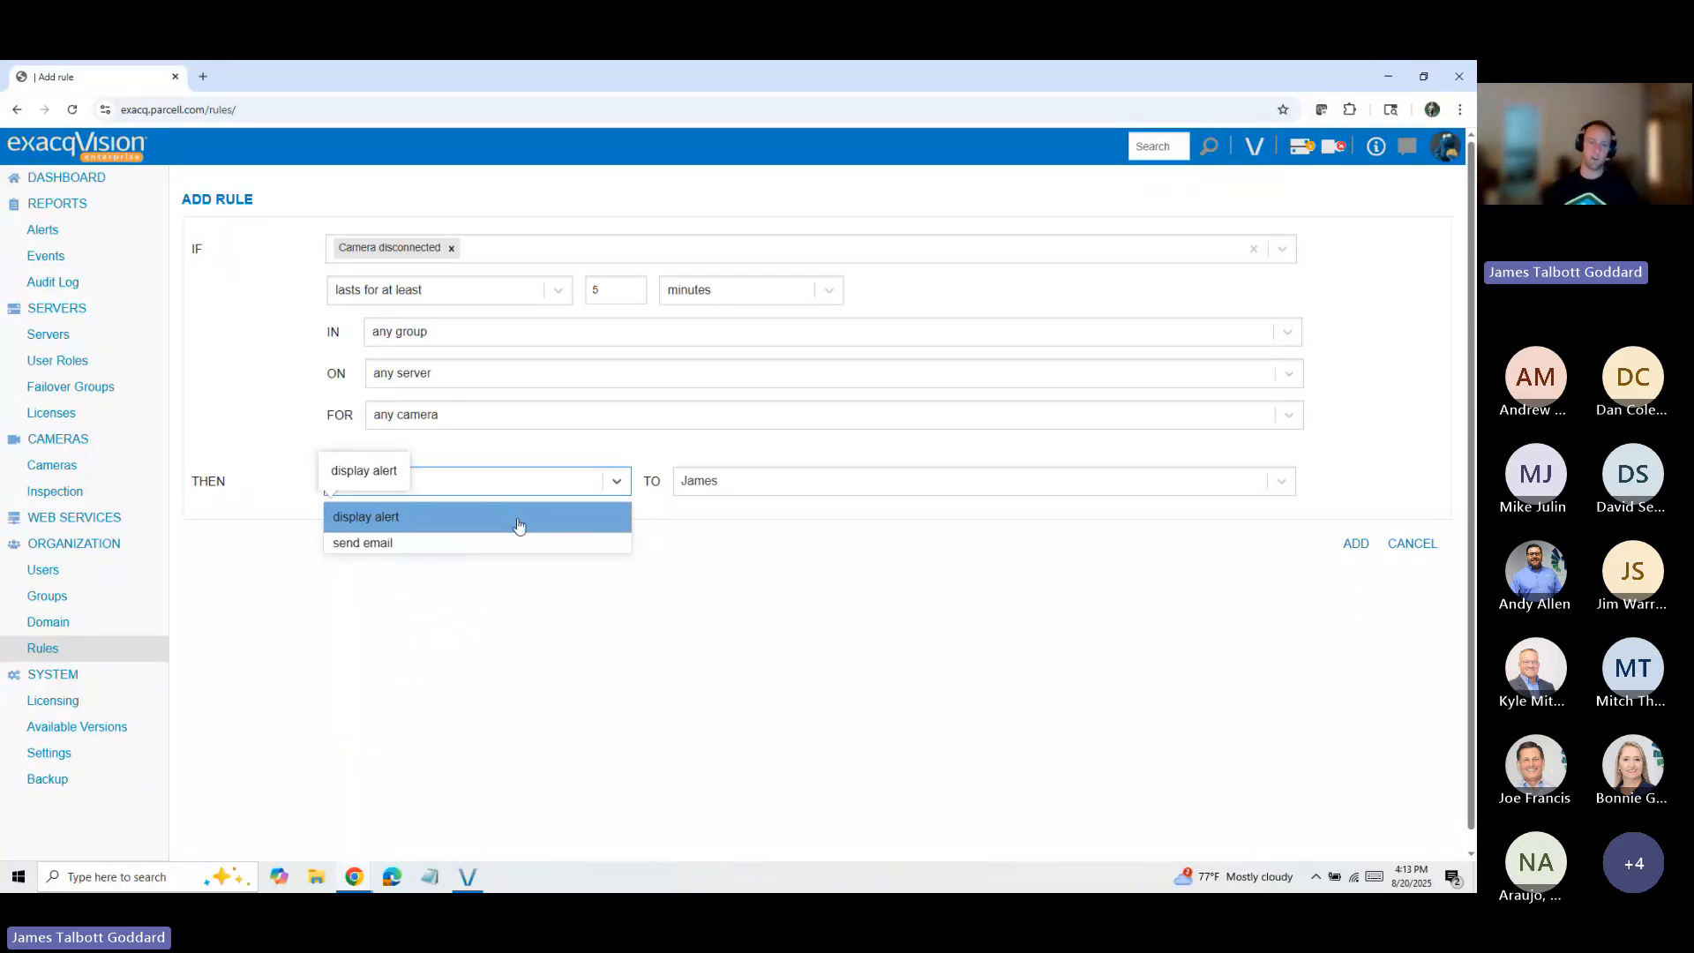
left_click(450, 544)
left_click(1053, 489)
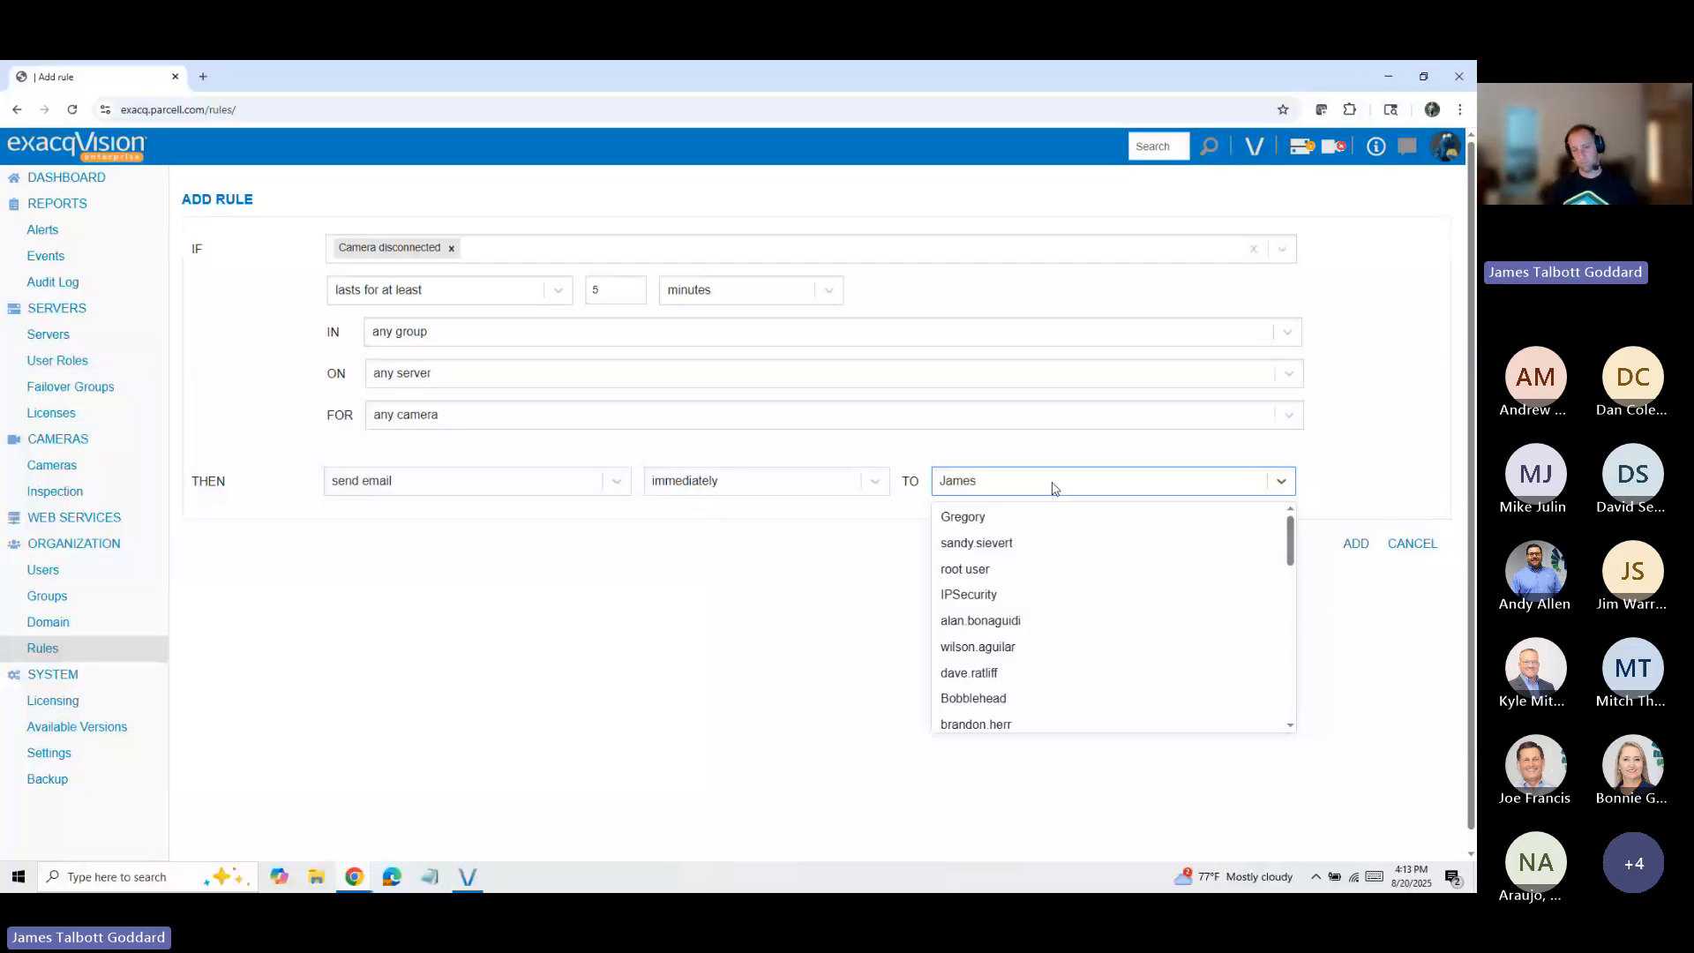
left_click(1003, 524)
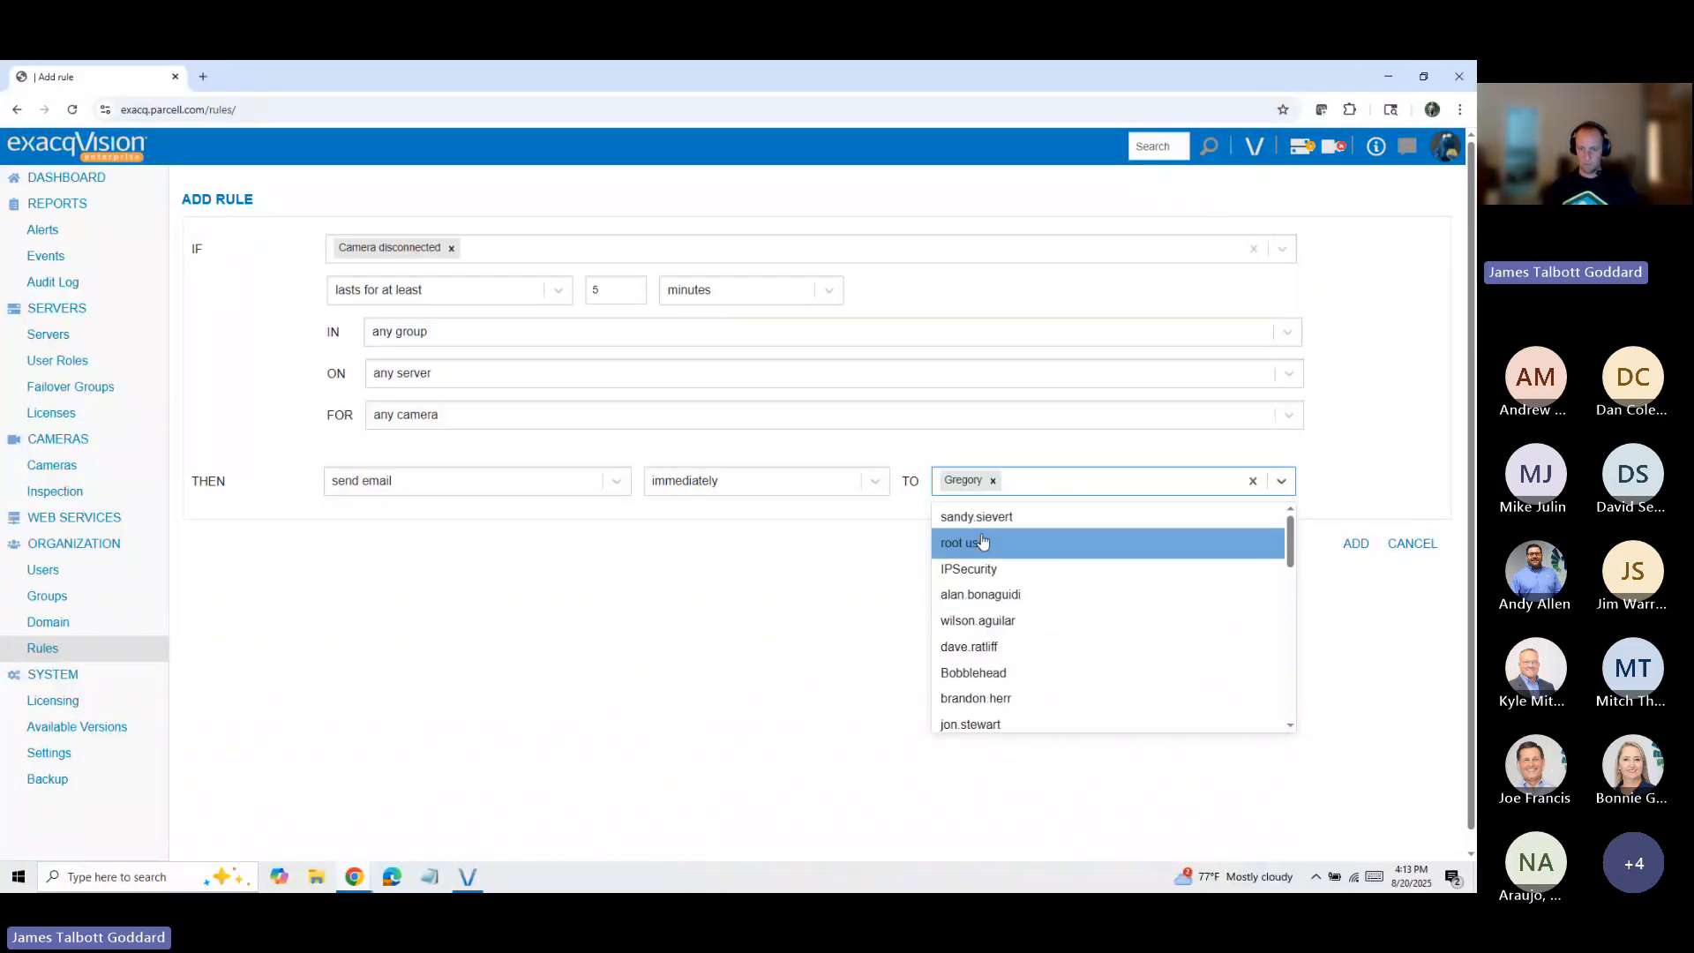
scroll(1042, 572, "down", 3)
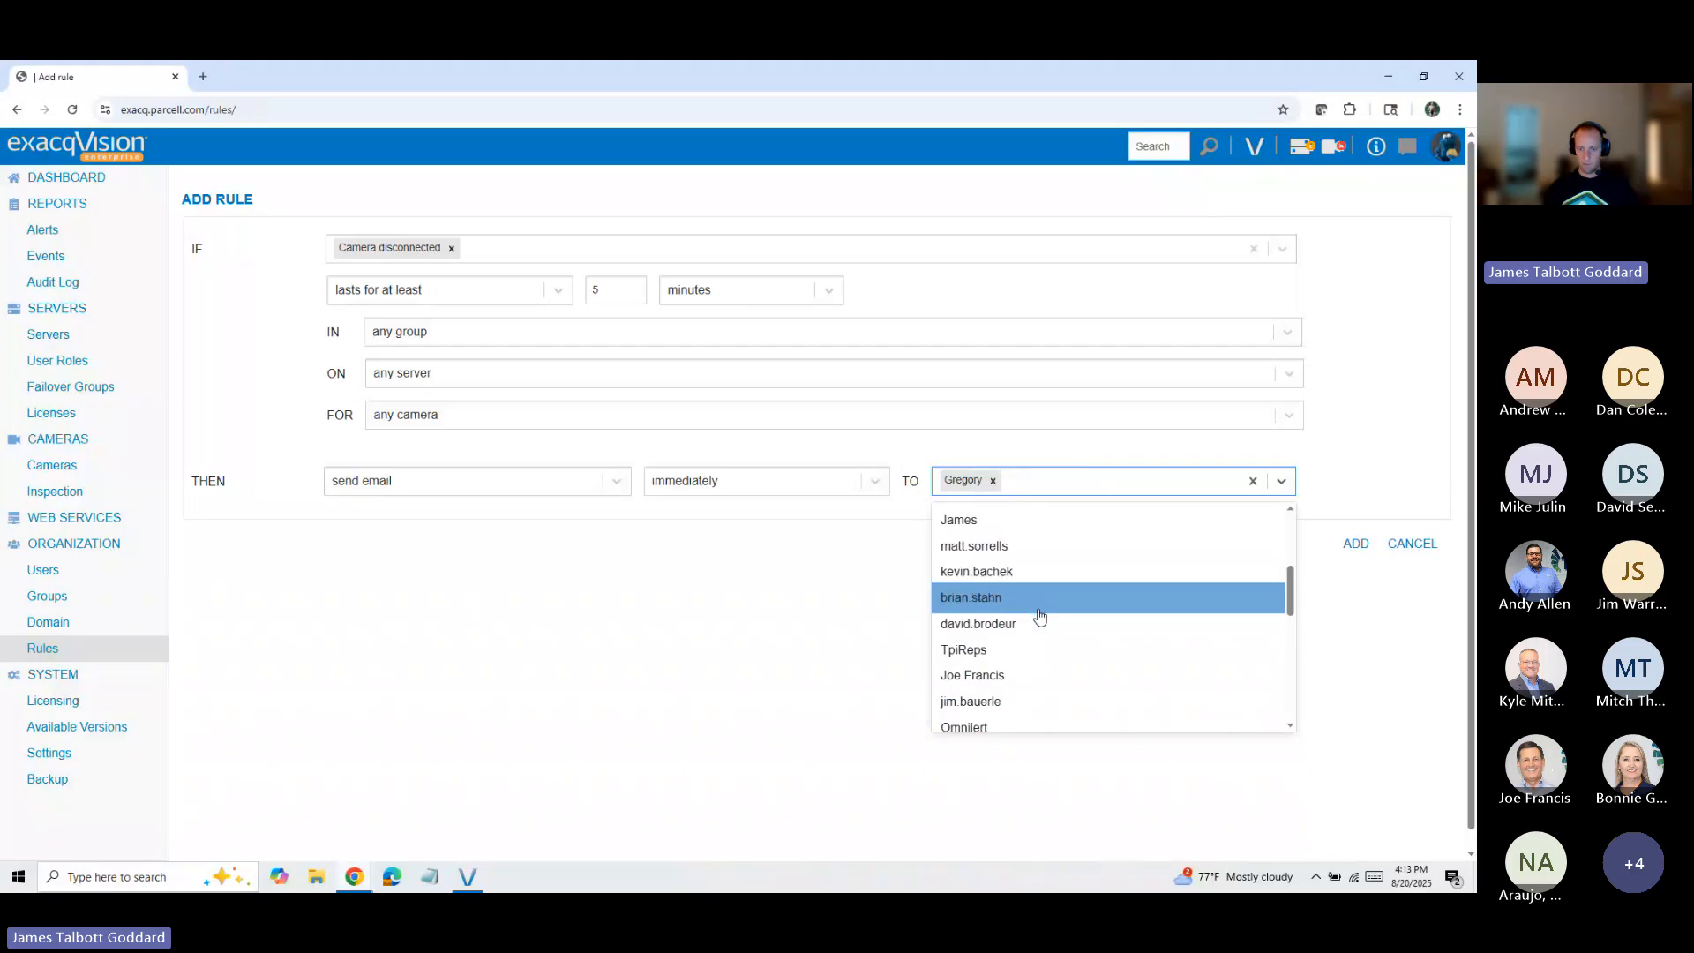
left_click(1024, 676)
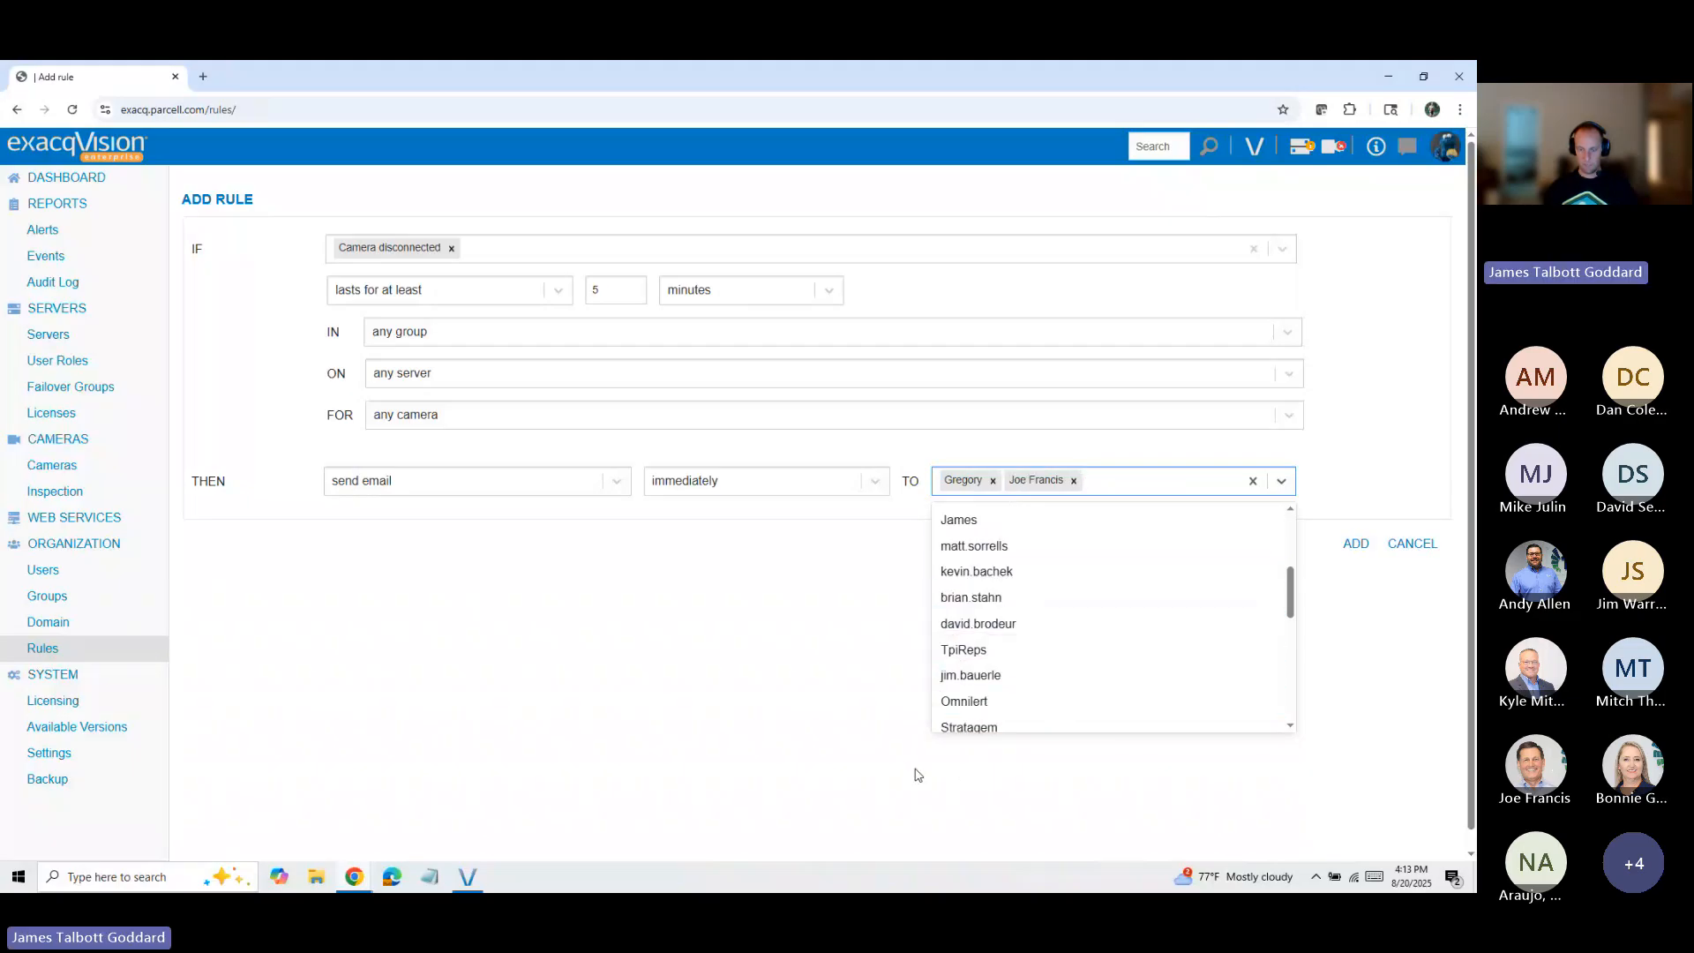
left_click(716, 697)
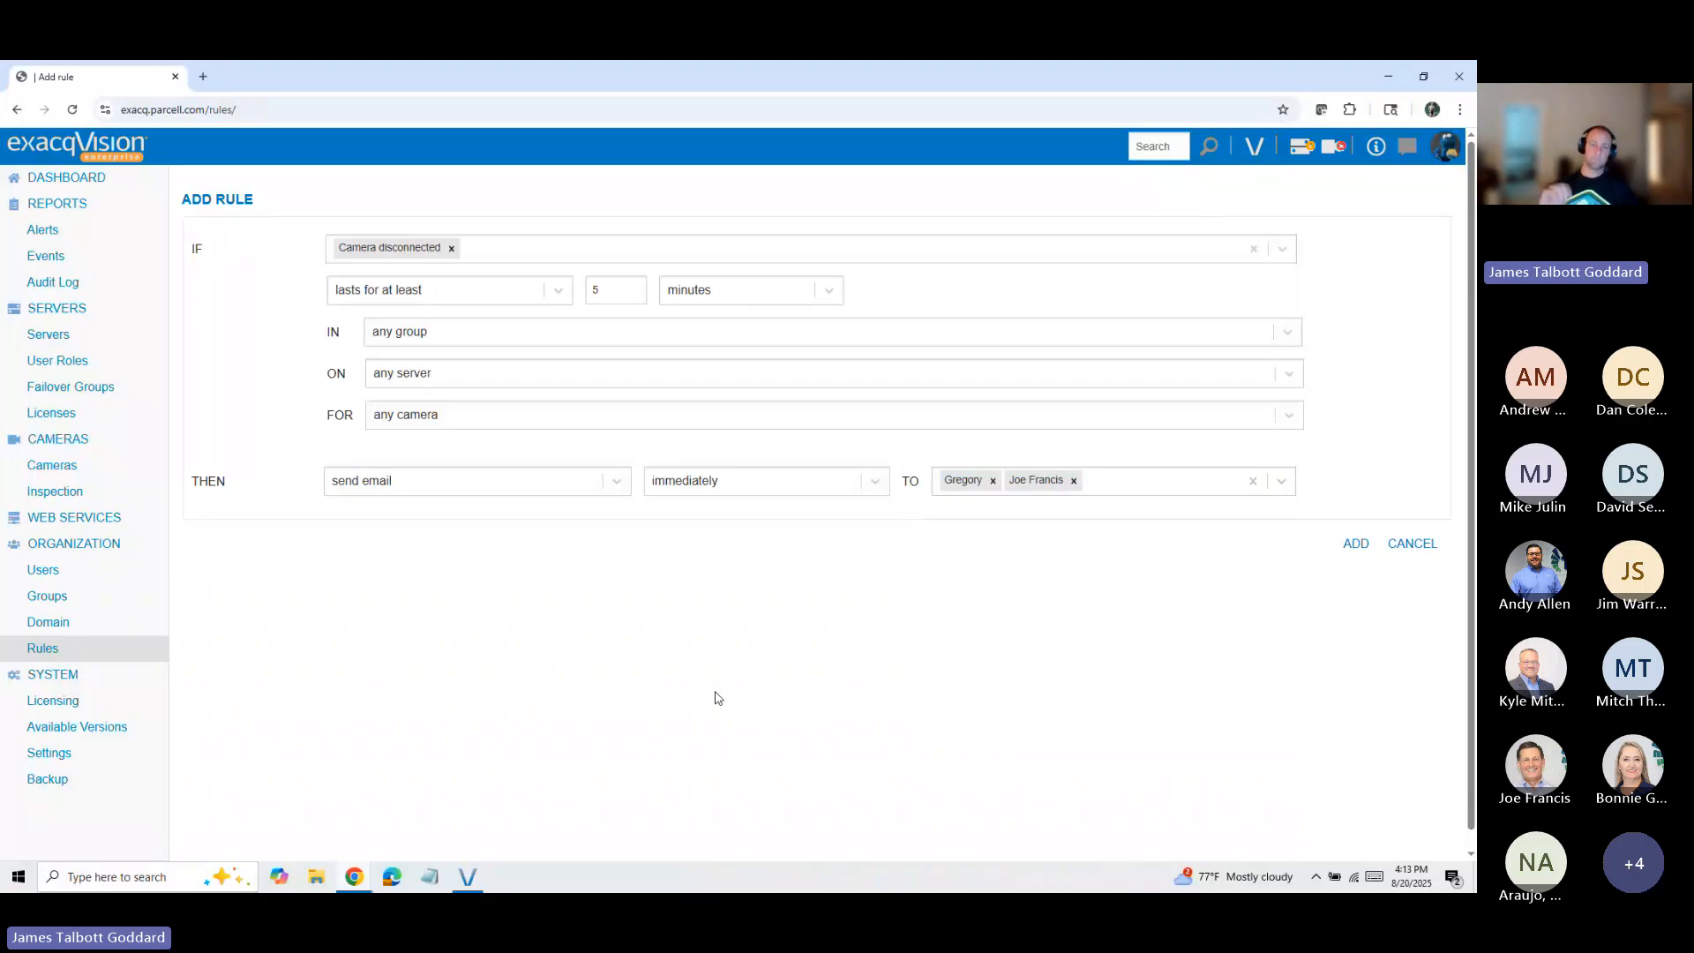
left_click(833, 482)
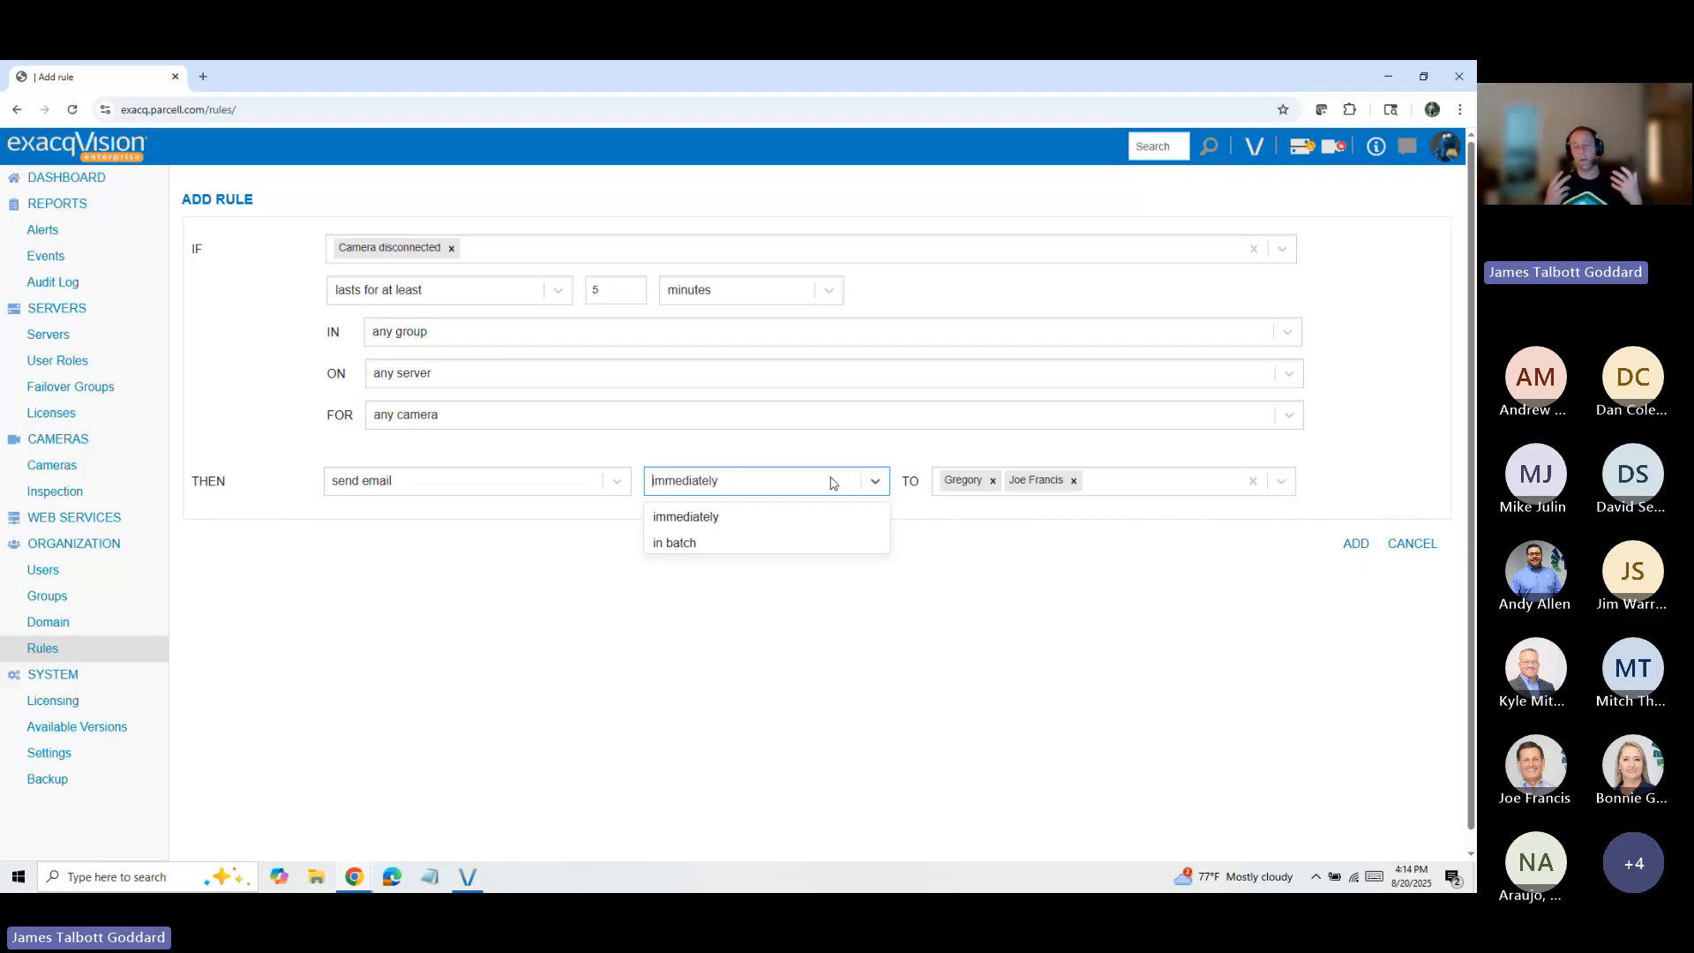
left_click(596, 639)
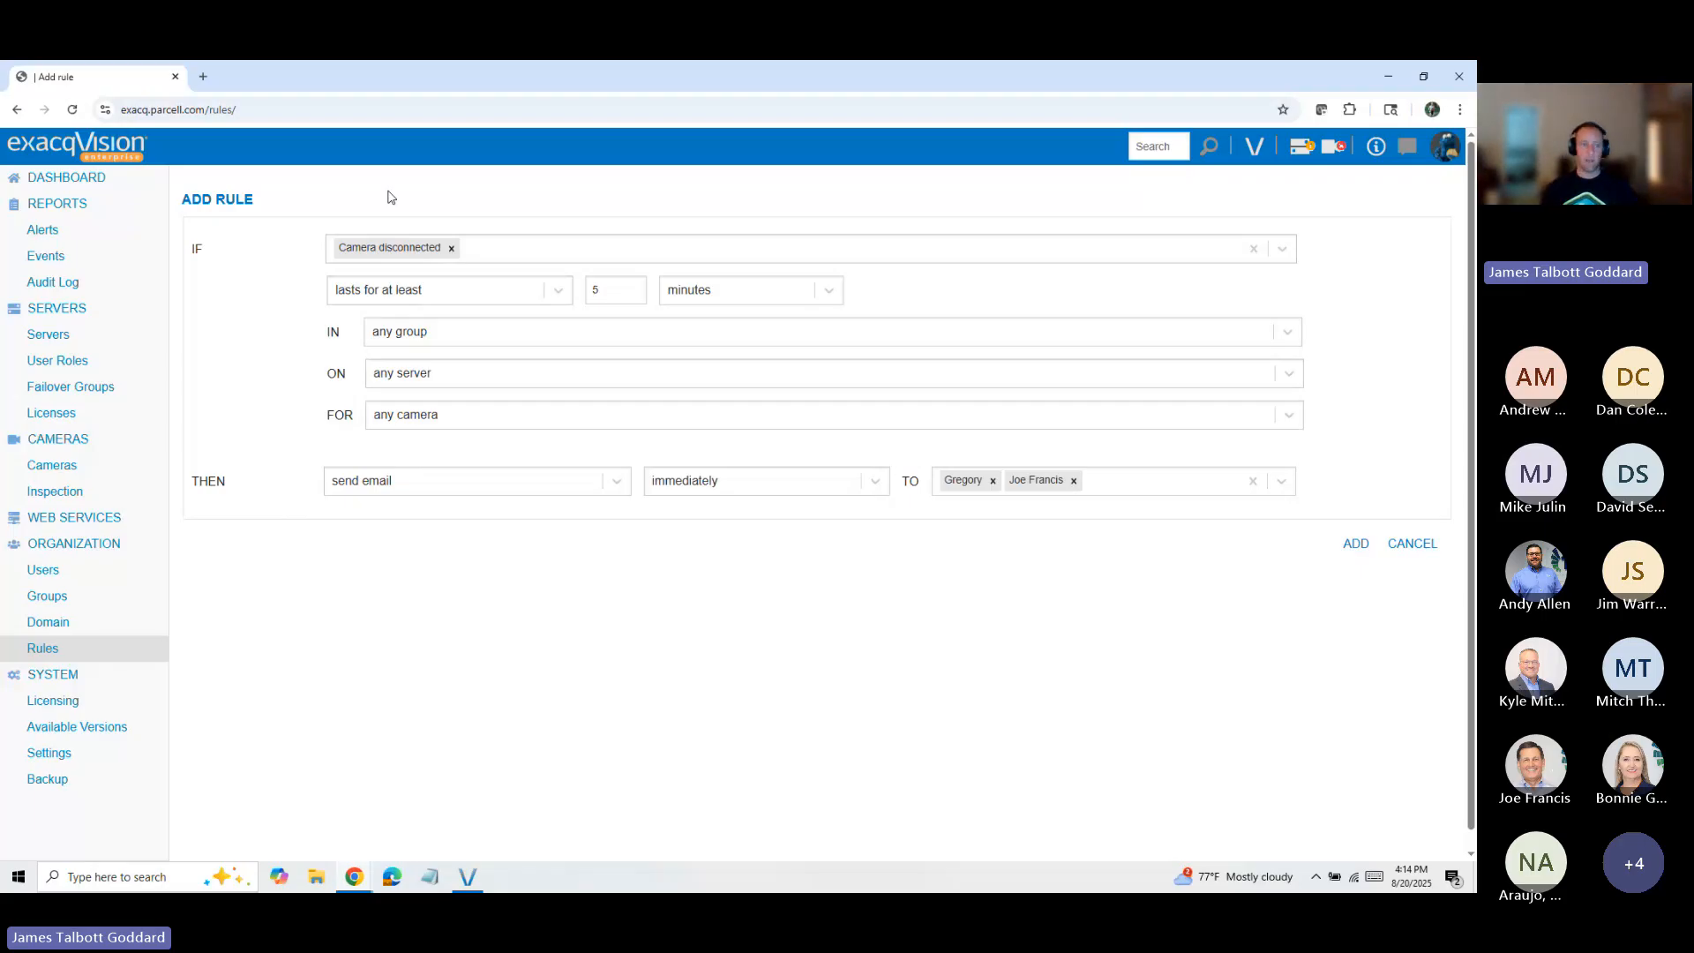
Step: Leave the rule unsaved and open the dashboard
left_click(66, 177)
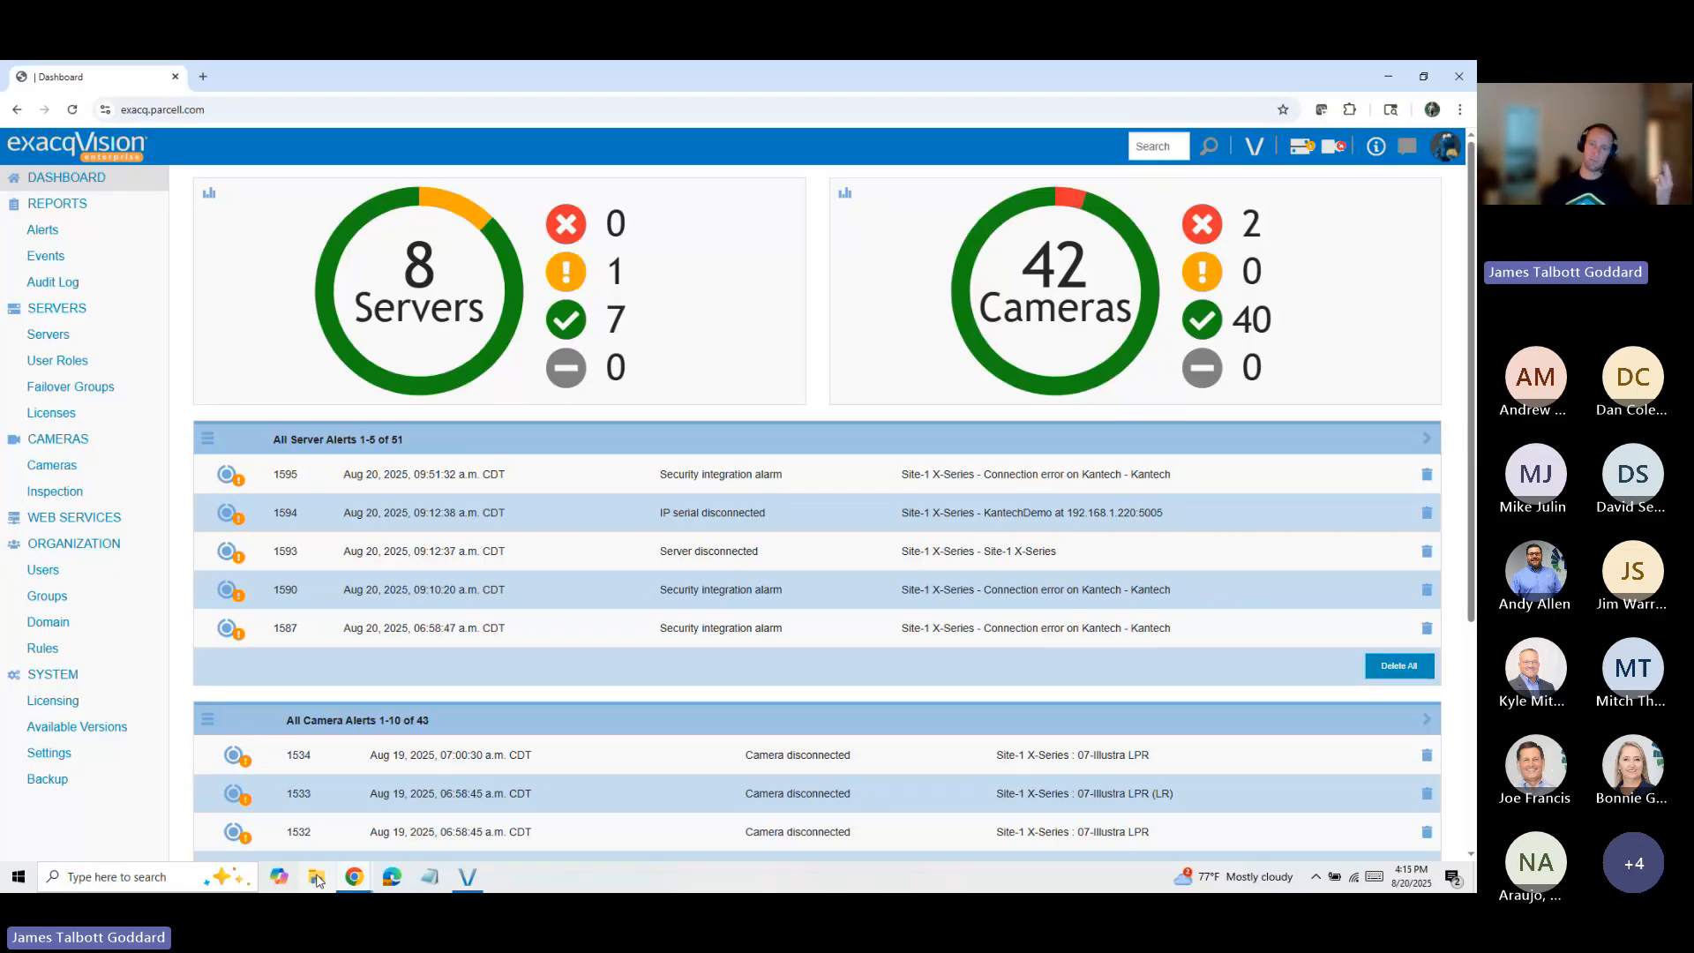
Step: Switch to the Exacq Master Deck presentation in the other Chrome window and advance to the Server Details slide
mouse_move(354, 876)
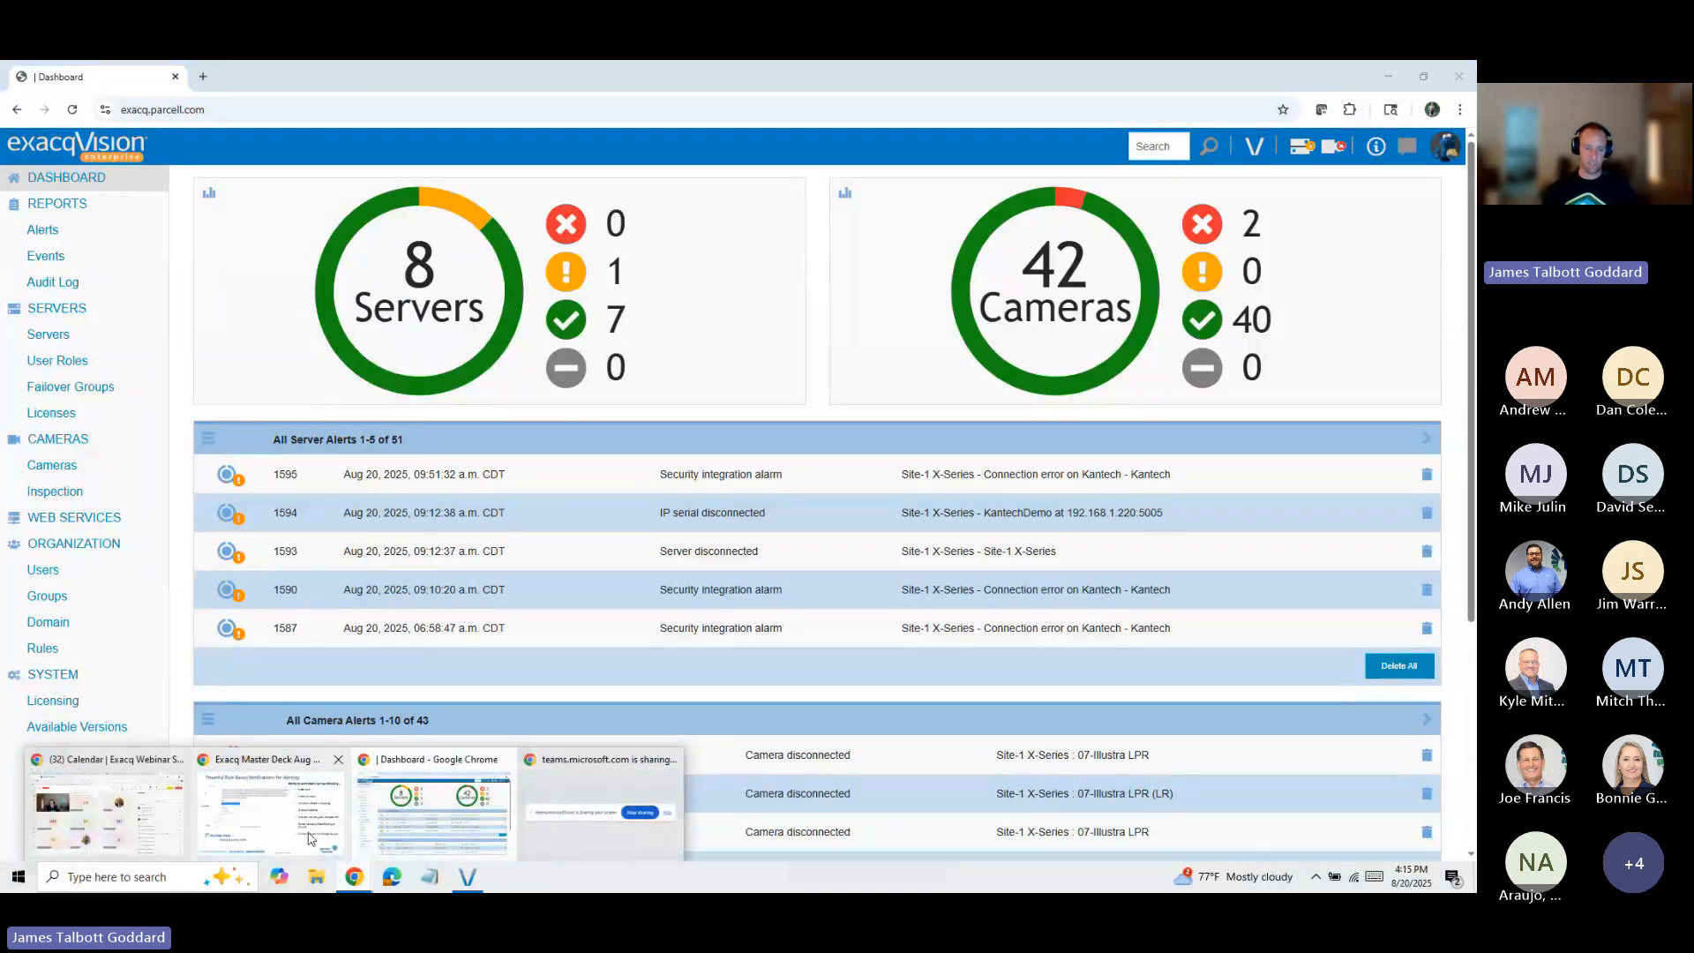
left_click(314, 839)
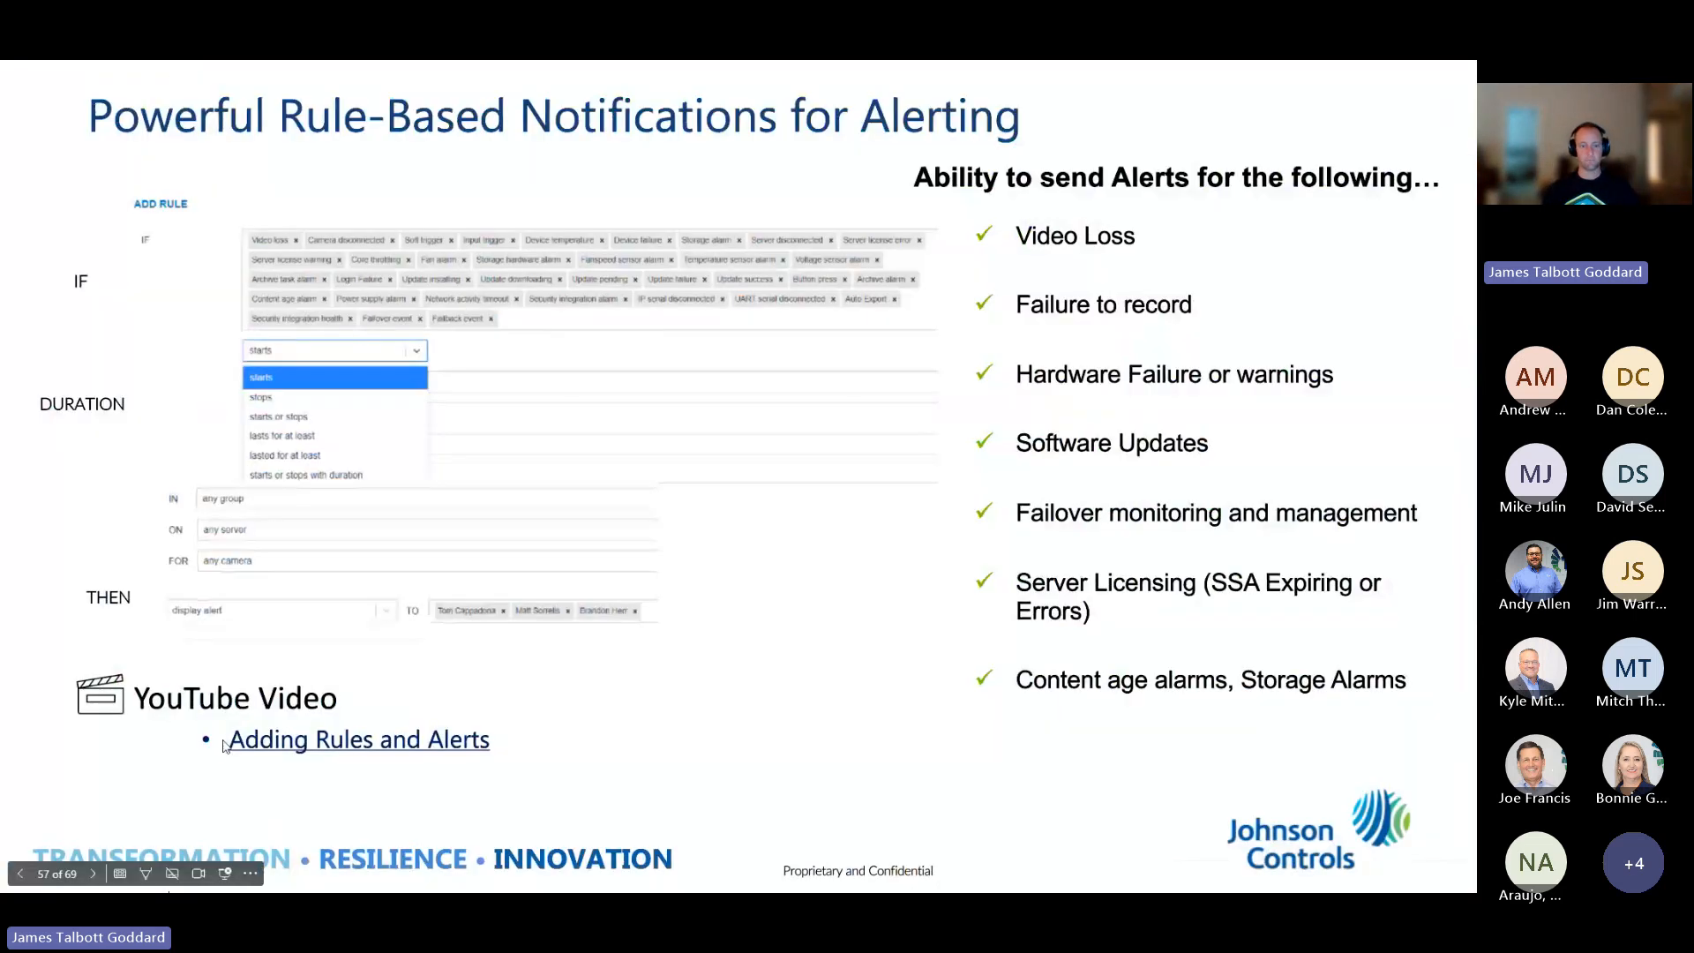
left_click(93, 874)
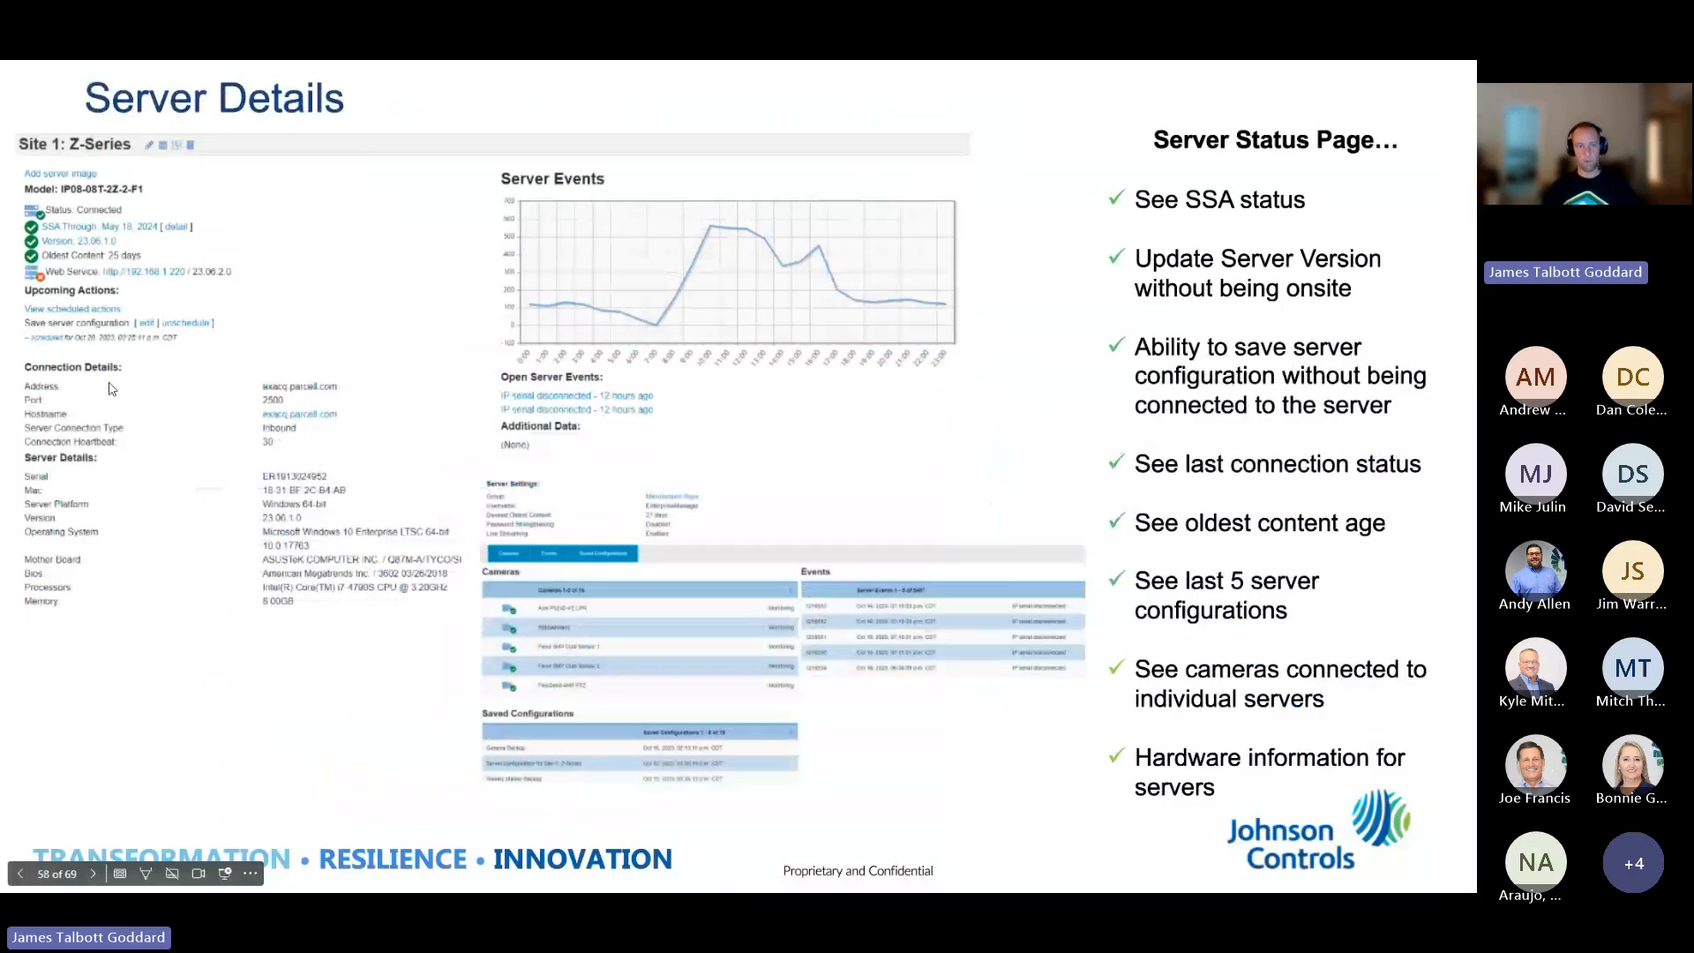
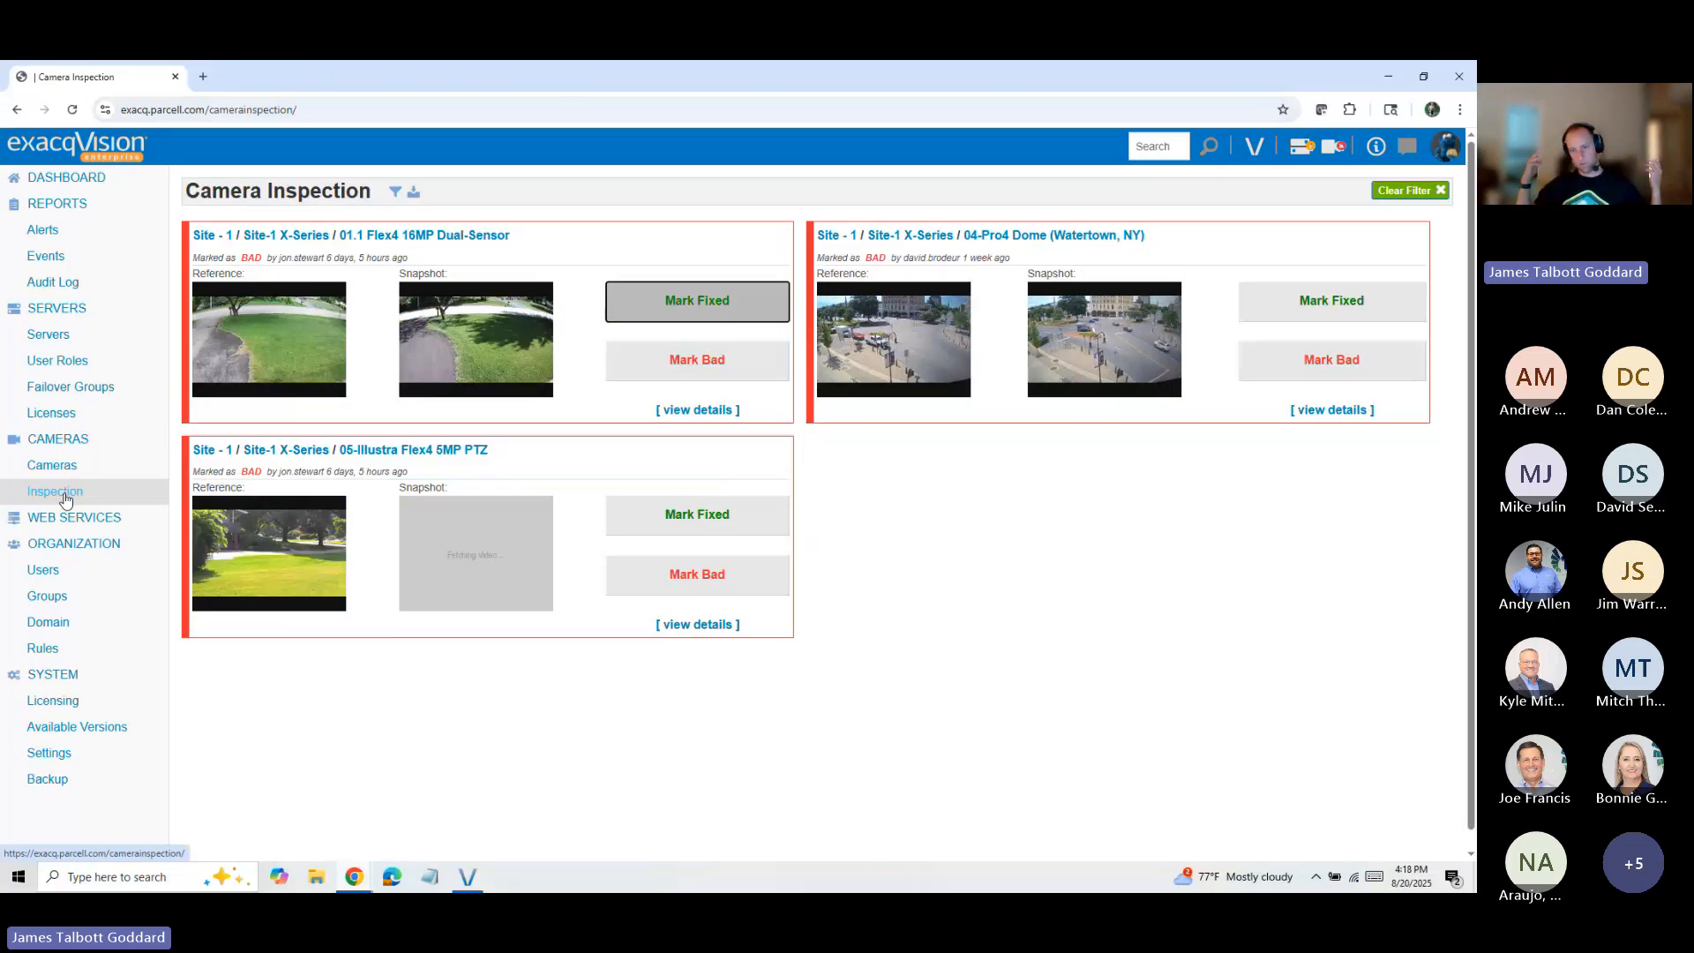
Step: Clear the inspection filter and mark the 01.1 Flex4 16MP Dual-Sensor camera as fixed in its detail view
left_click(1436, 198)
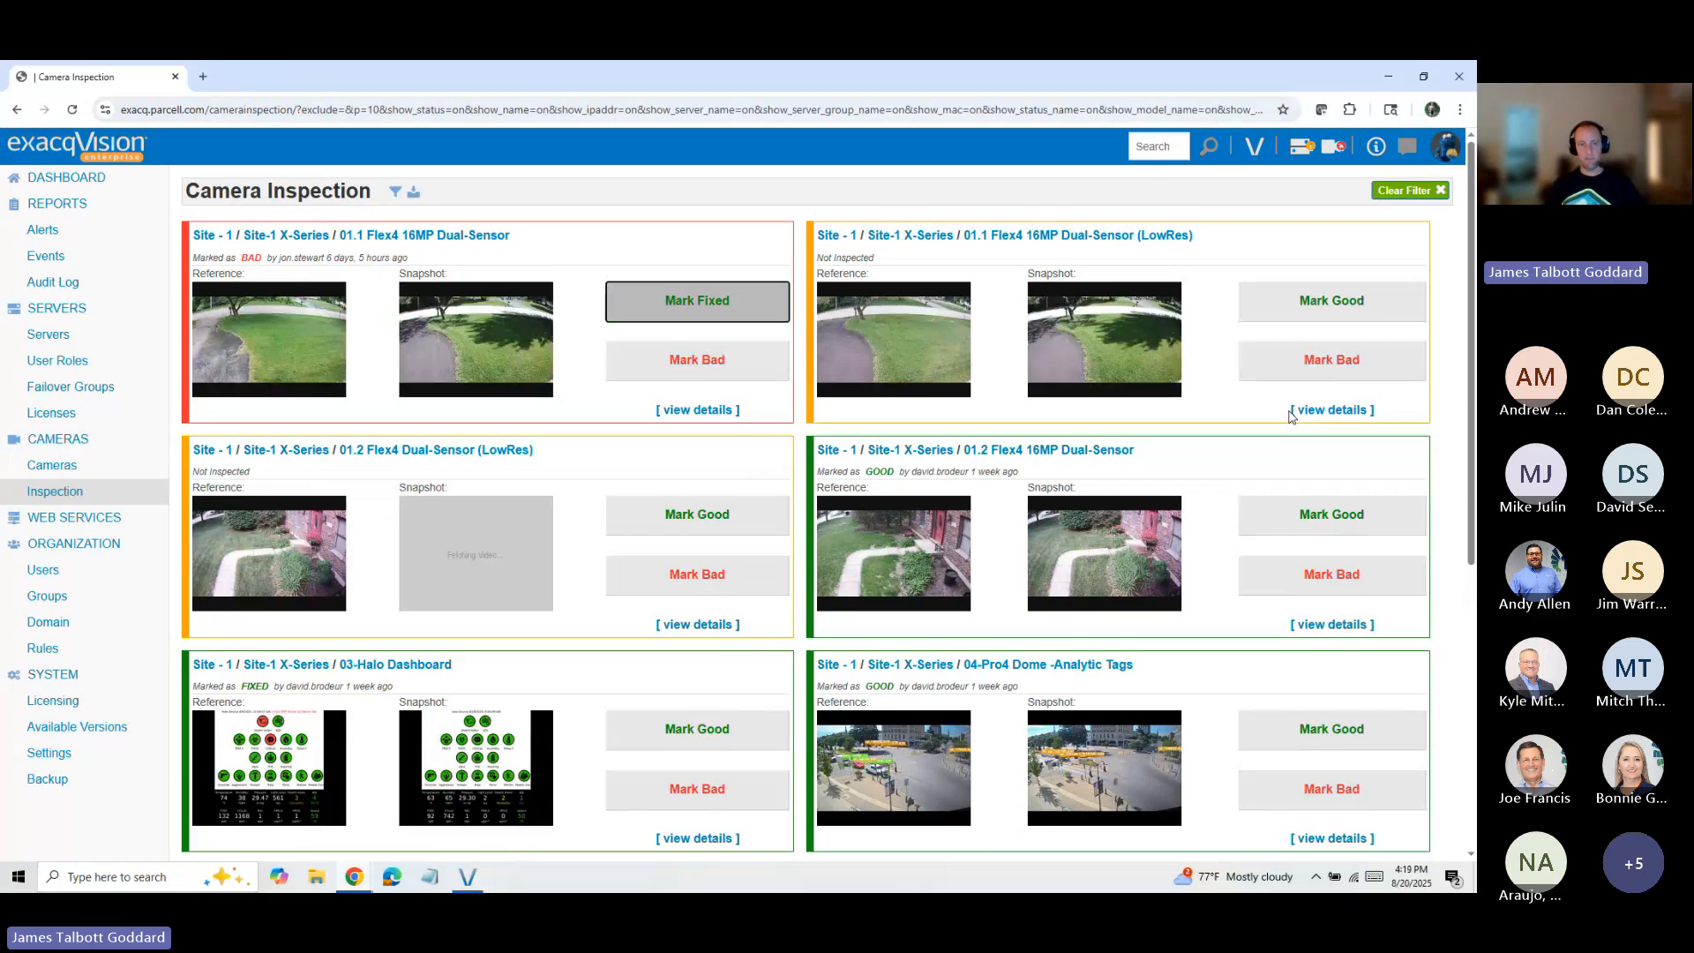
left_click(704, 411)
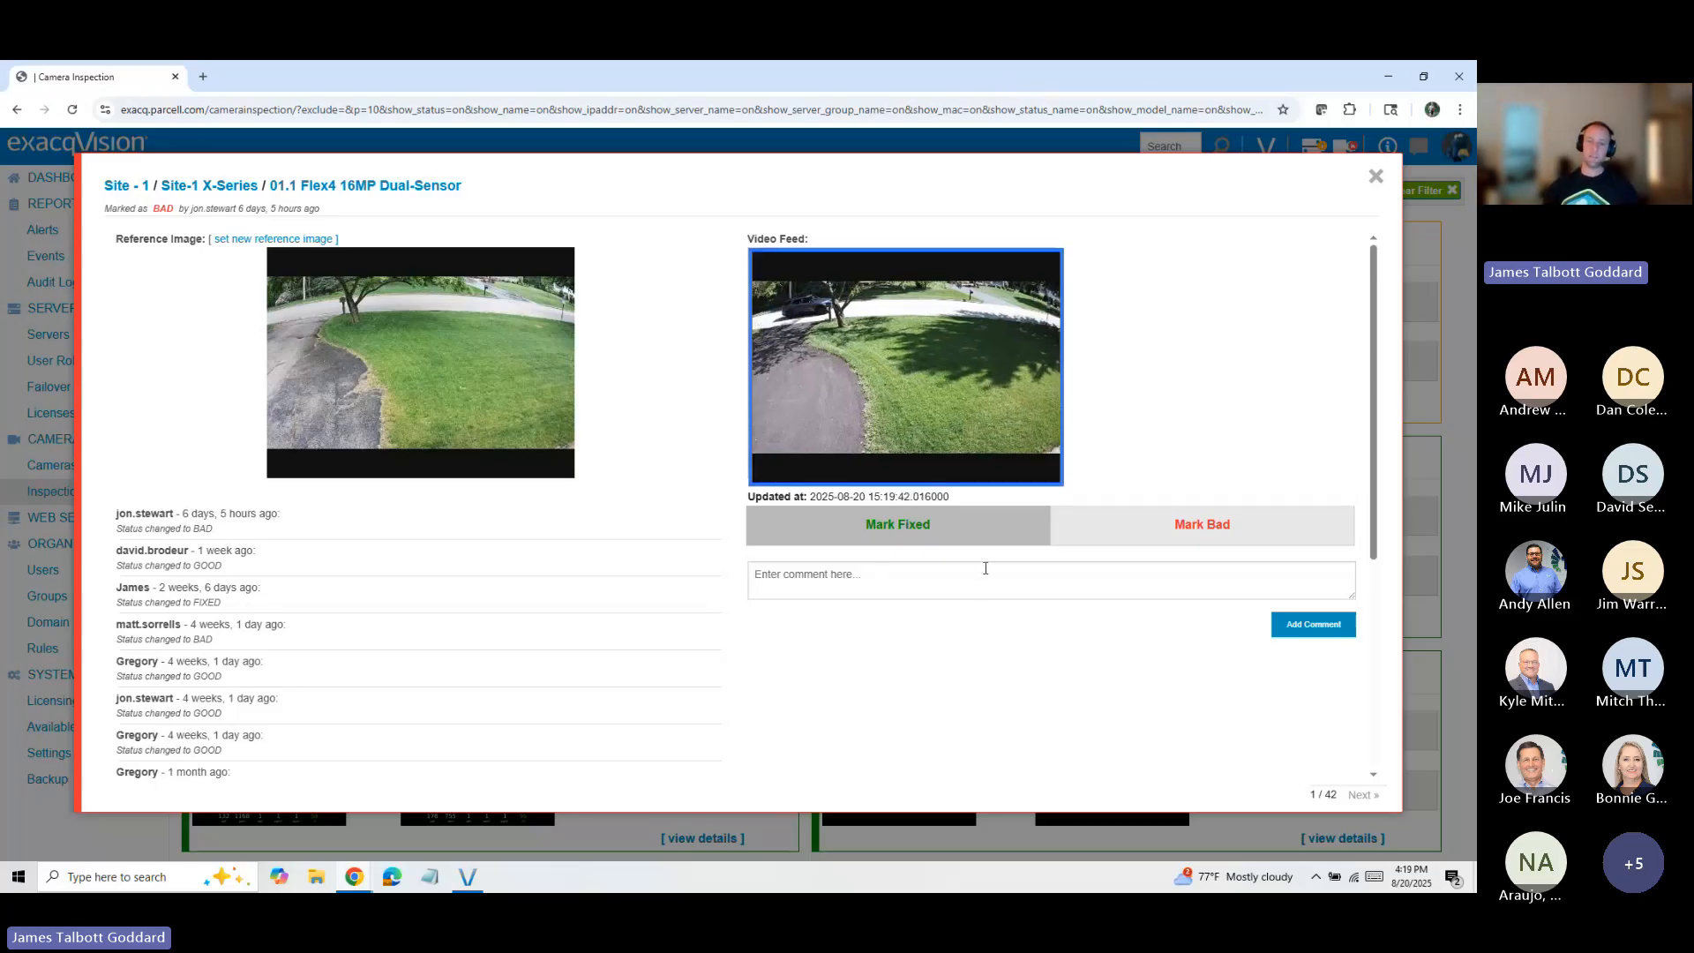
left_click(936, 547)
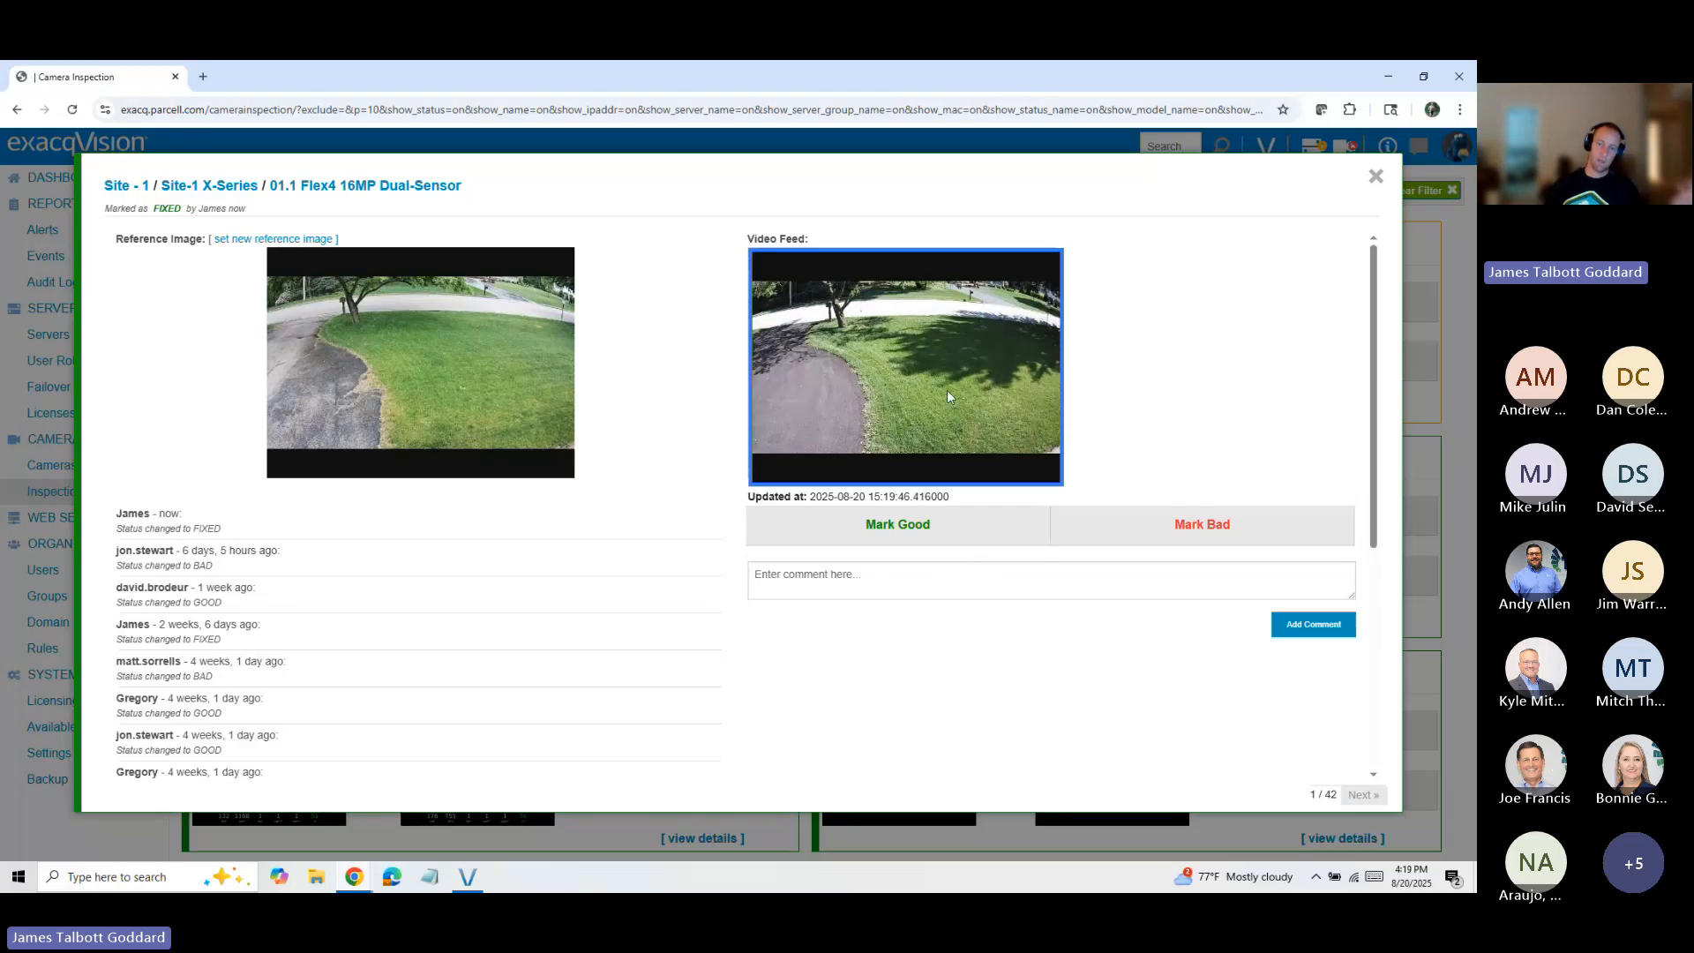
left_click(877, 575)
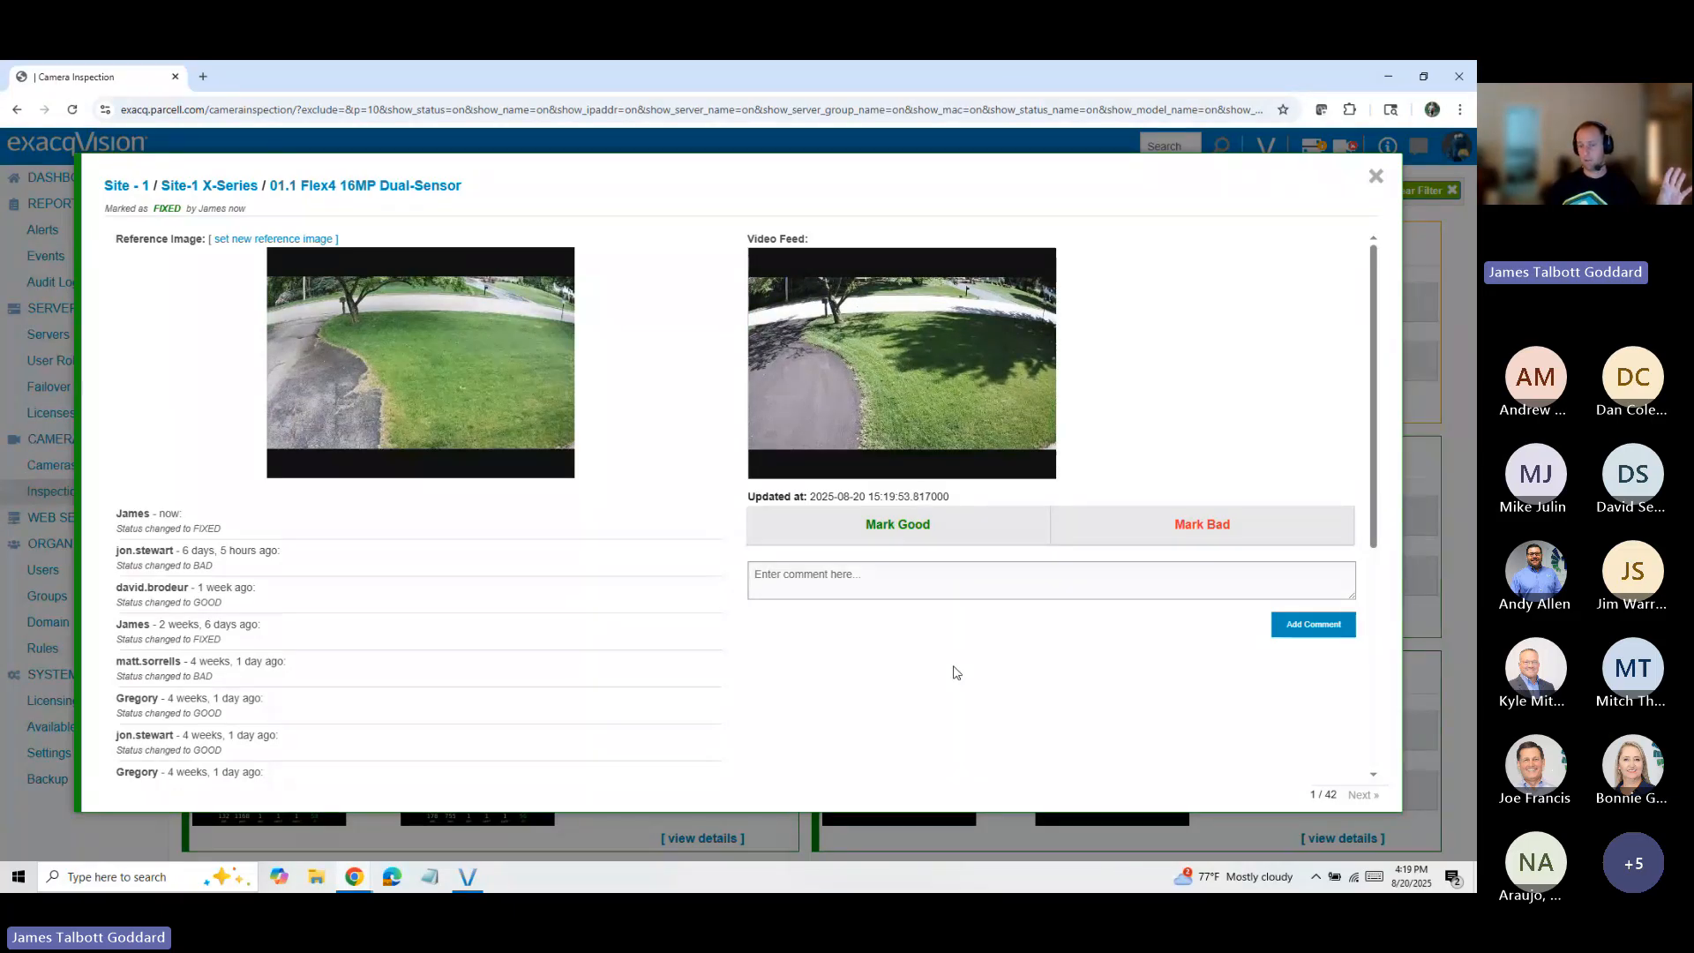
Step: Set a new reference image for the 01.1 Flex4 16MP Dual-Sensor (LowRes) camera, mark it good, and close the detail view after the following camera
left_click(1360, 795)
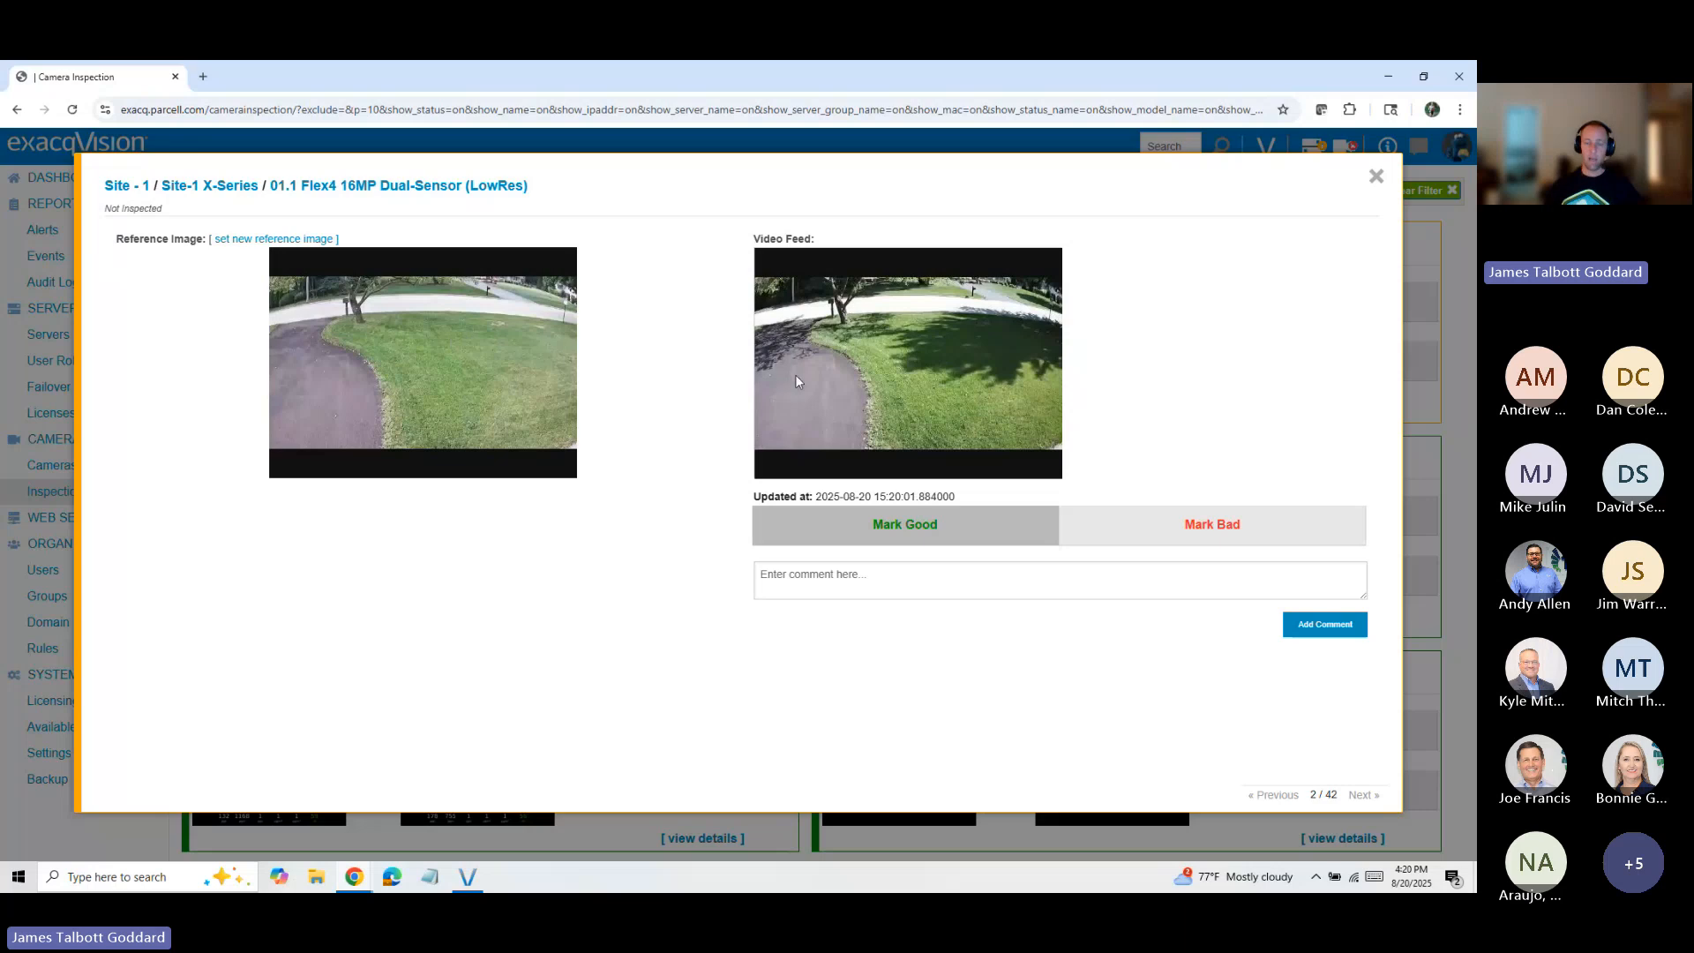
left_click(240, 238)
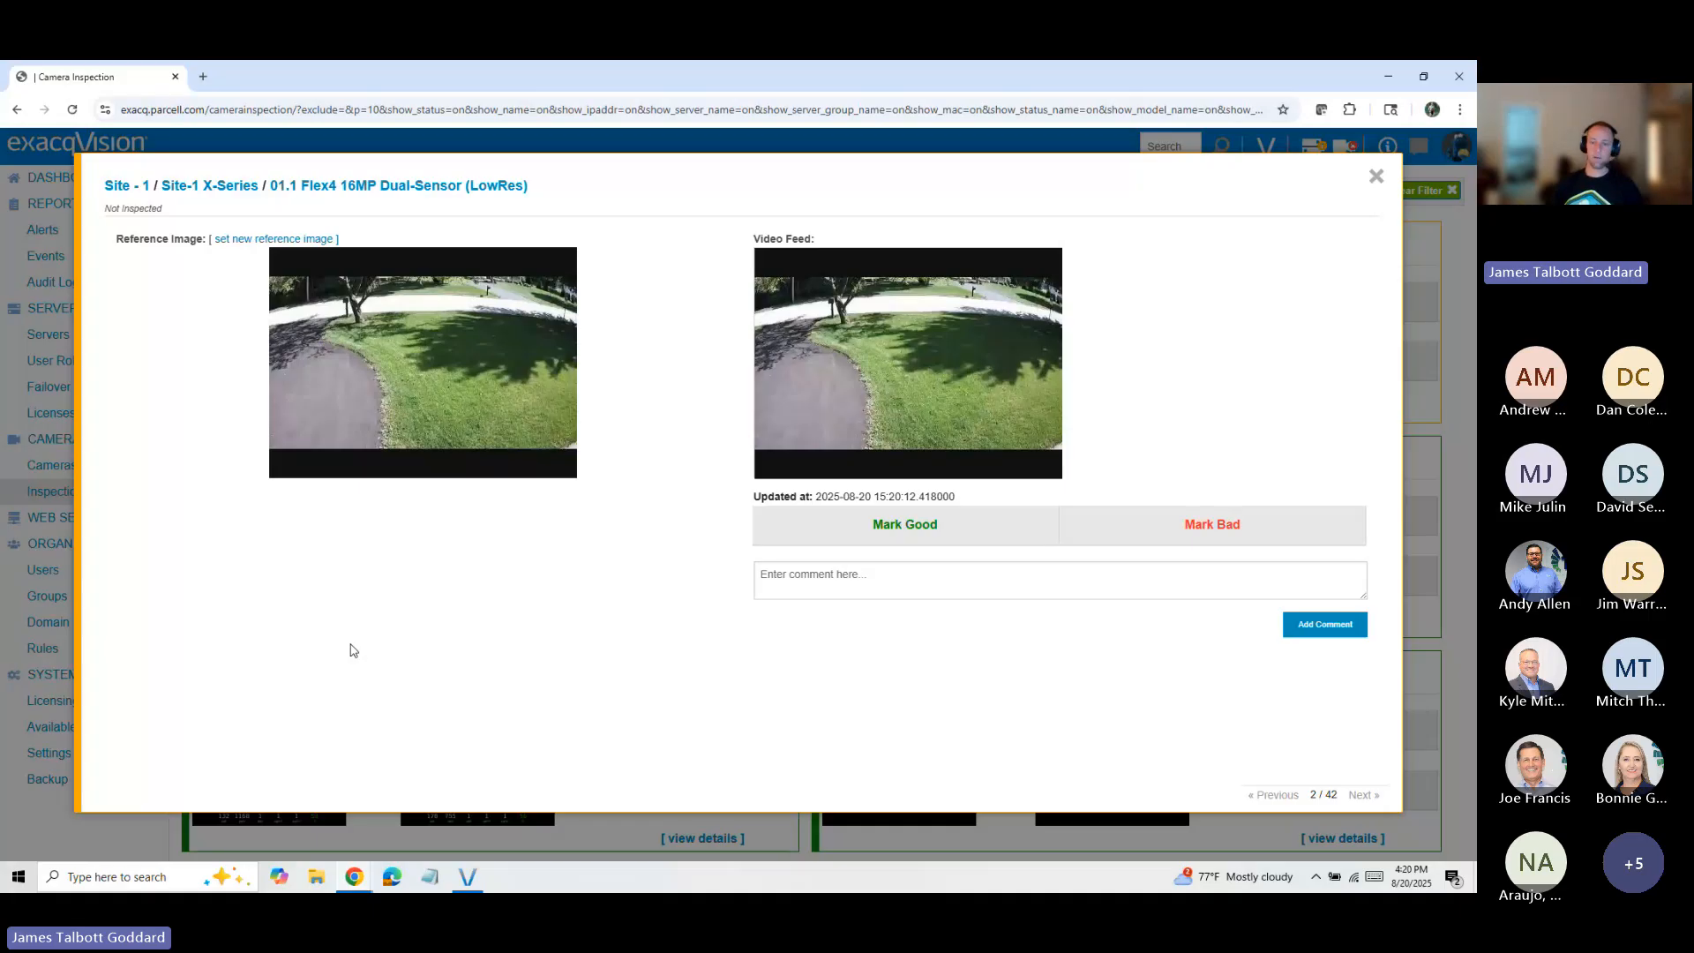
left_click(903, 544)
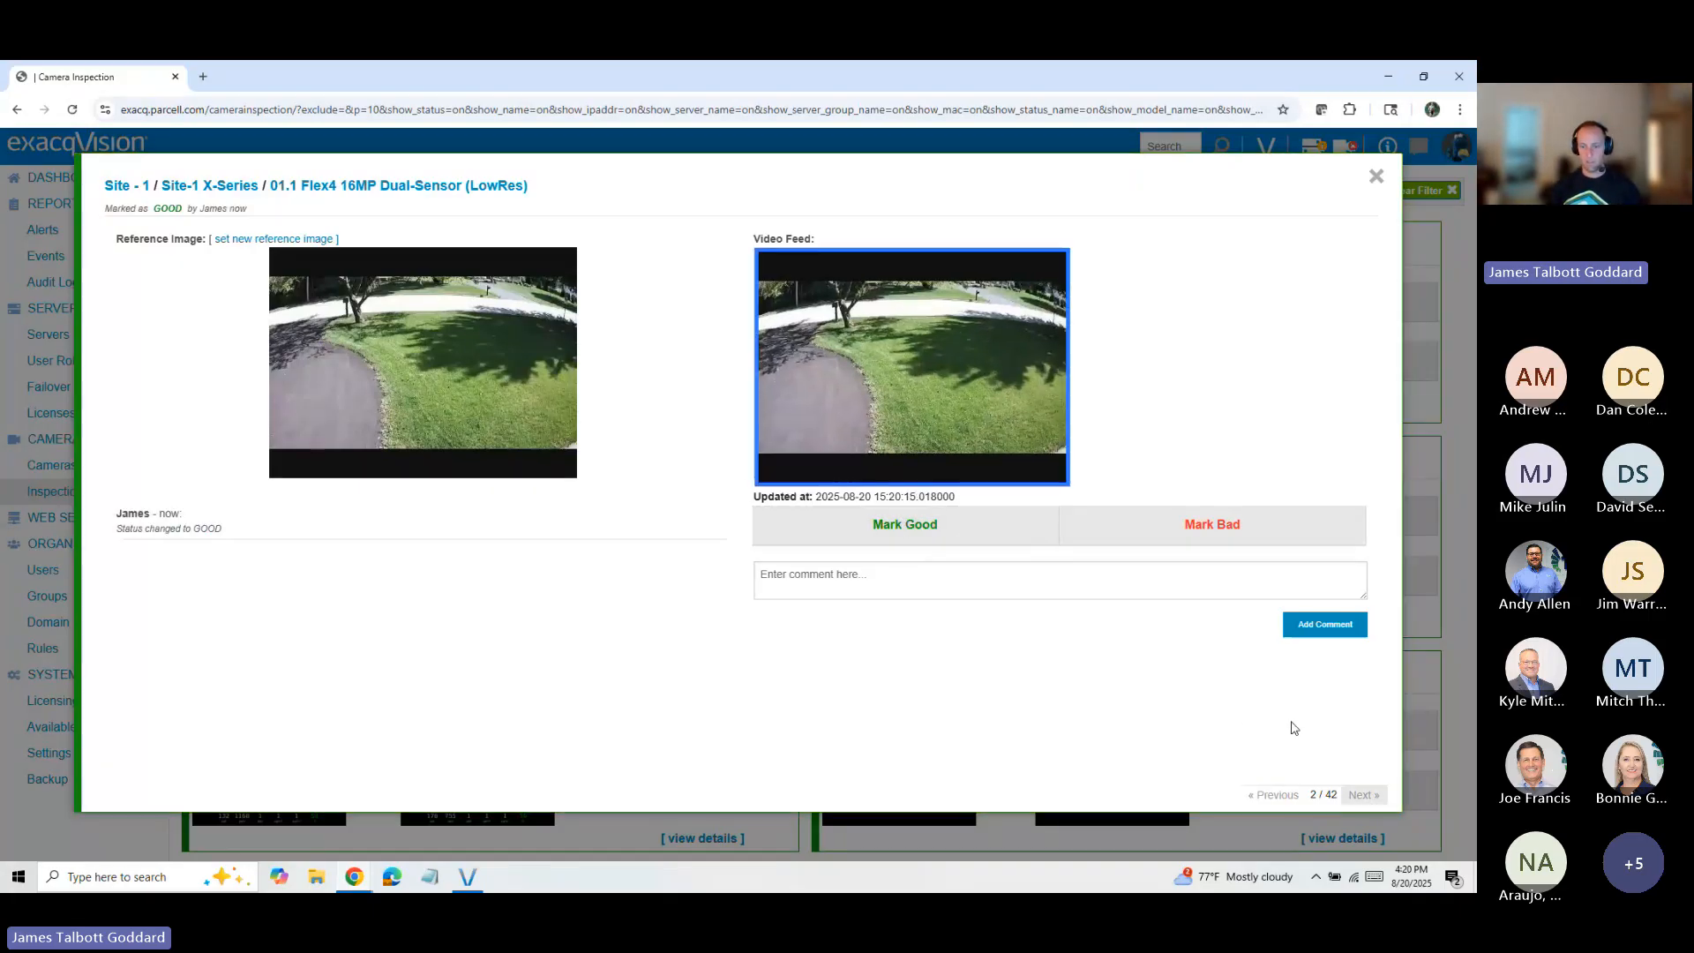
left_click(1364, 795)
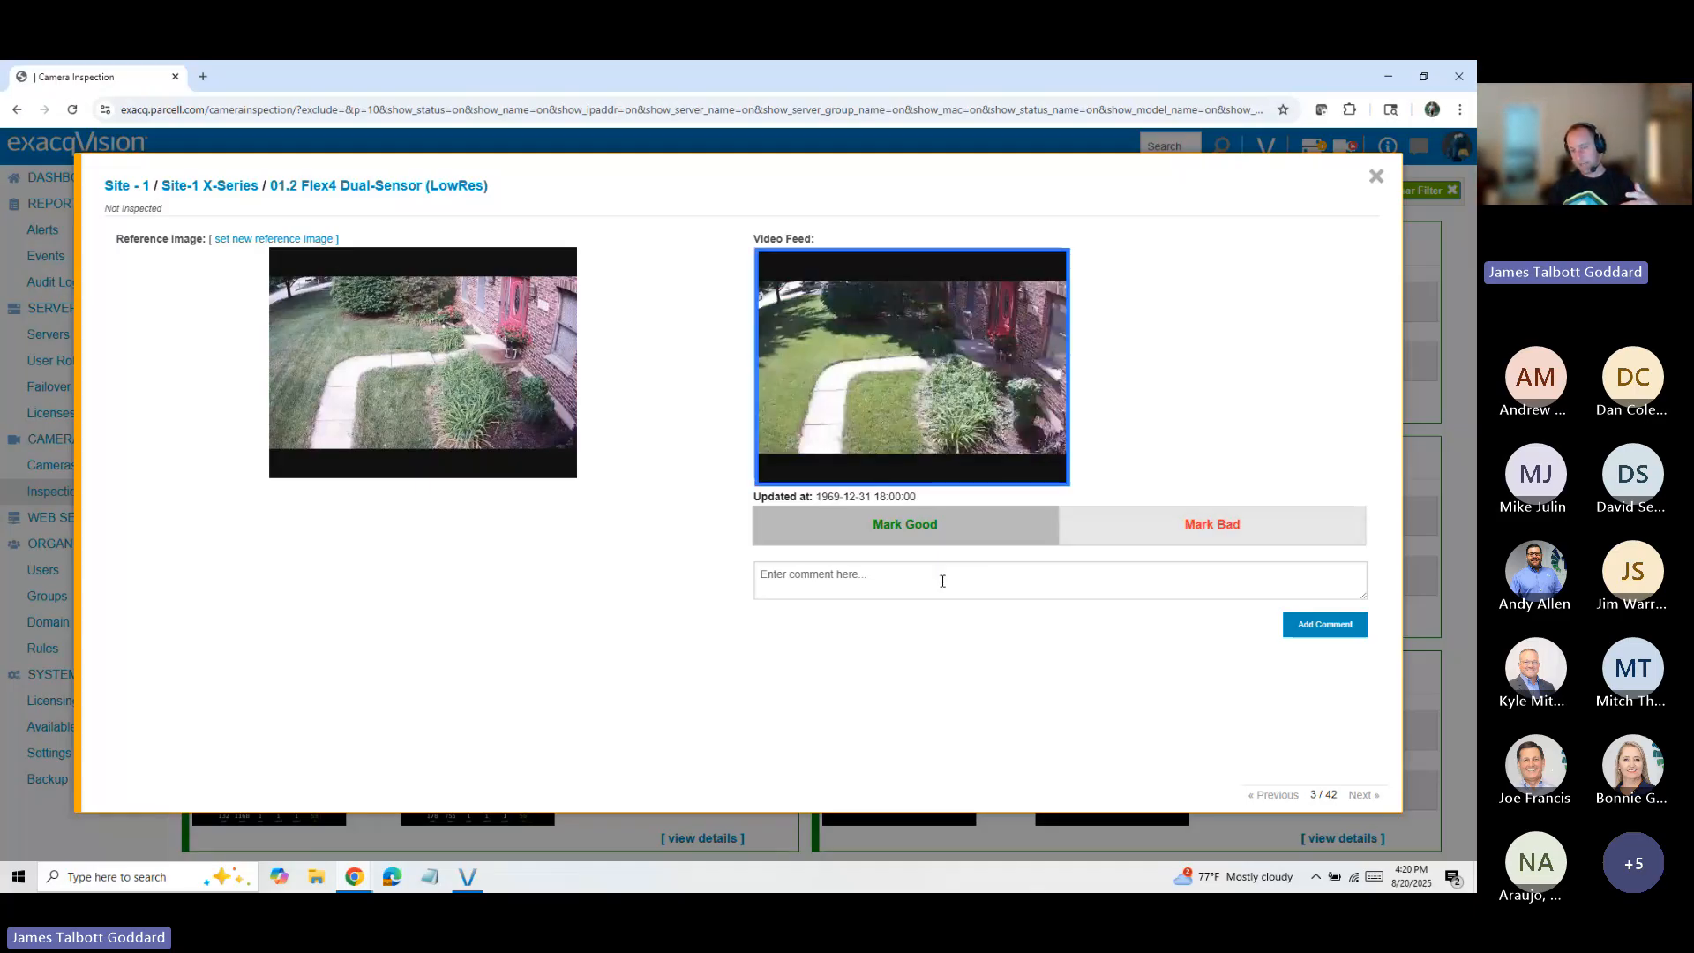
left_click(1376, 176)
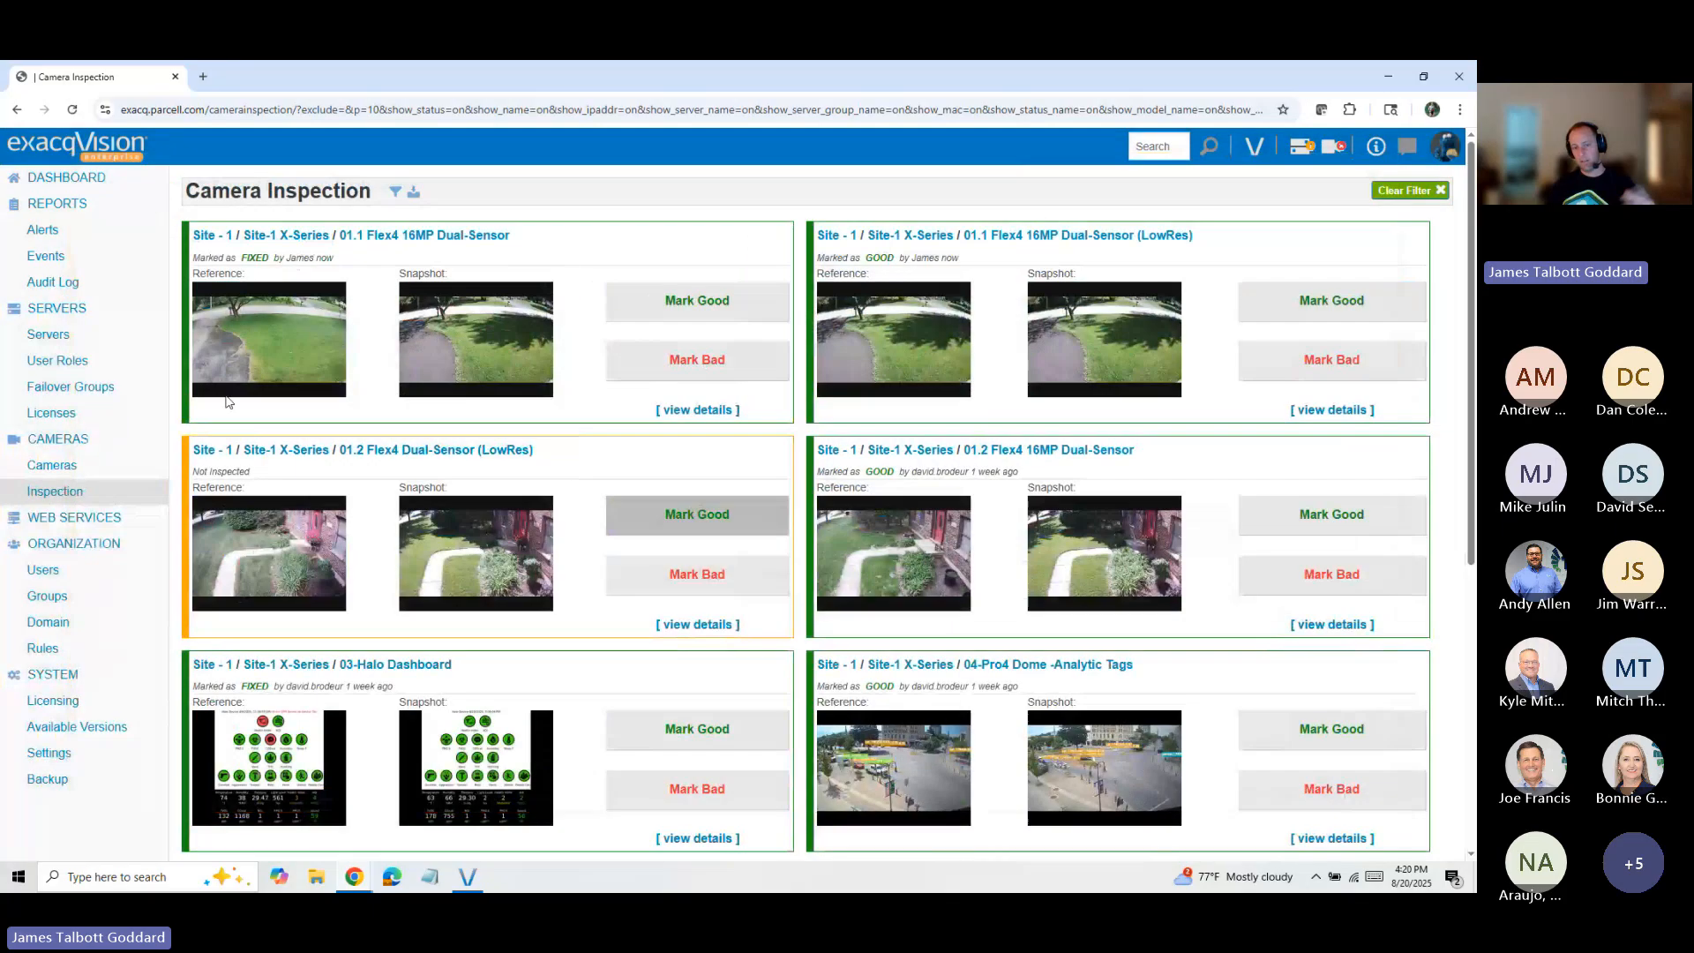
Step: Filter the camera inspection list to cameras with the inspection status Bad
left_click(397, 192)
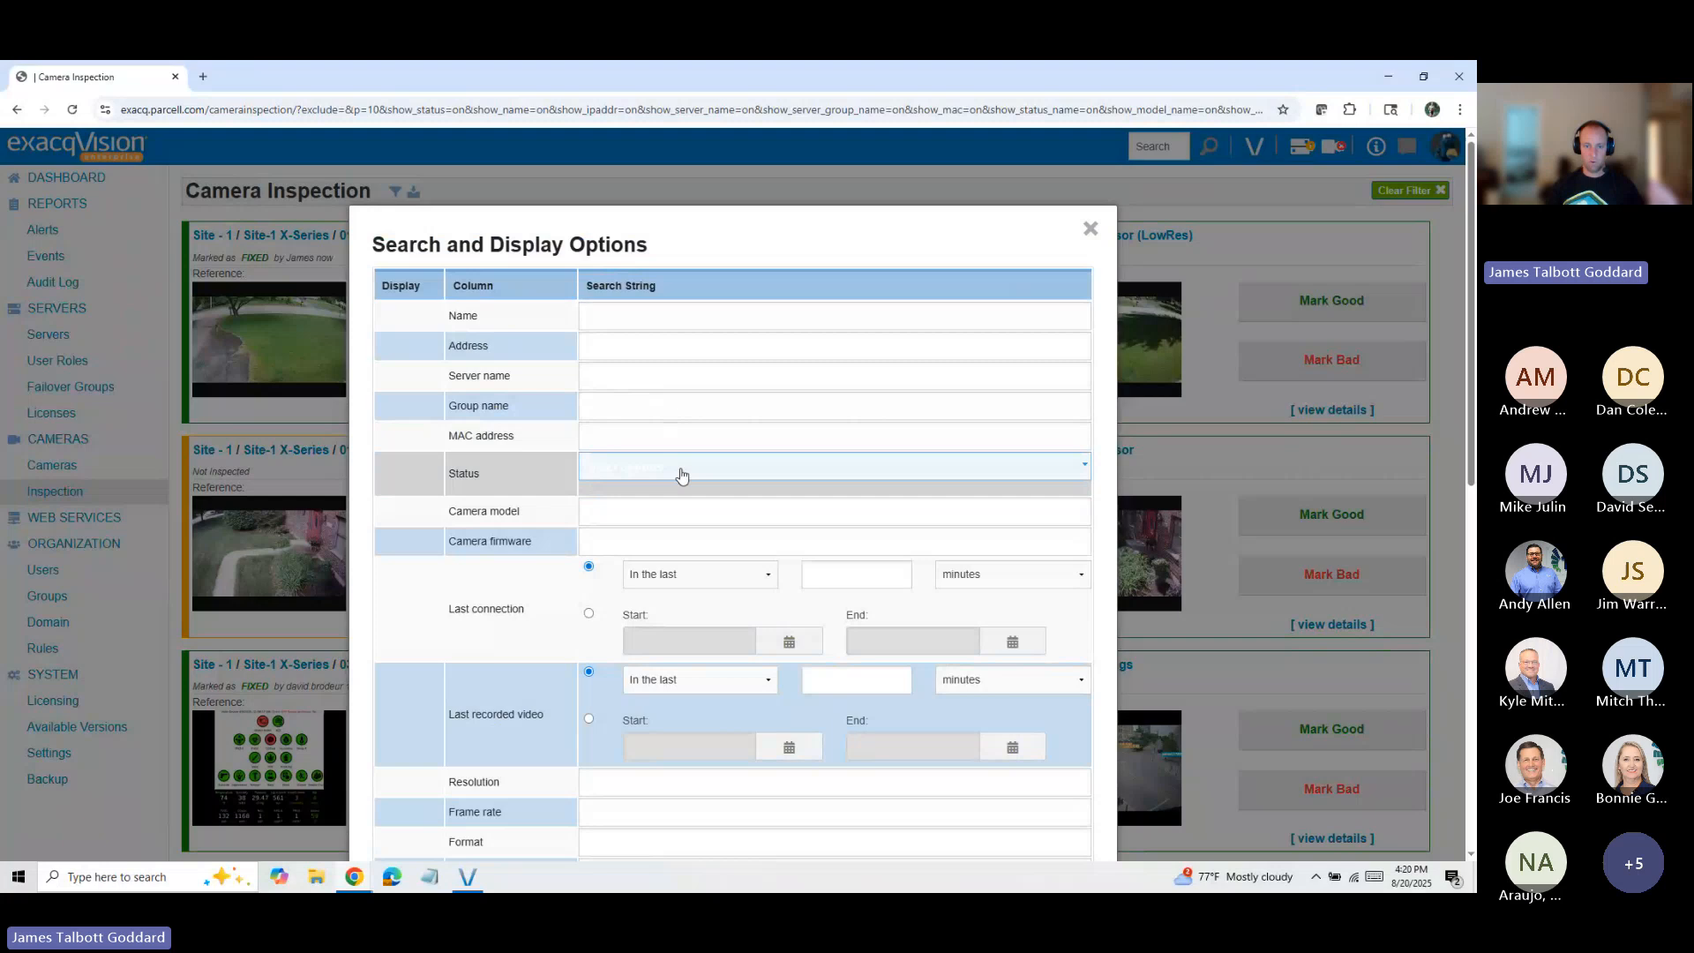
left_click(675, 468)
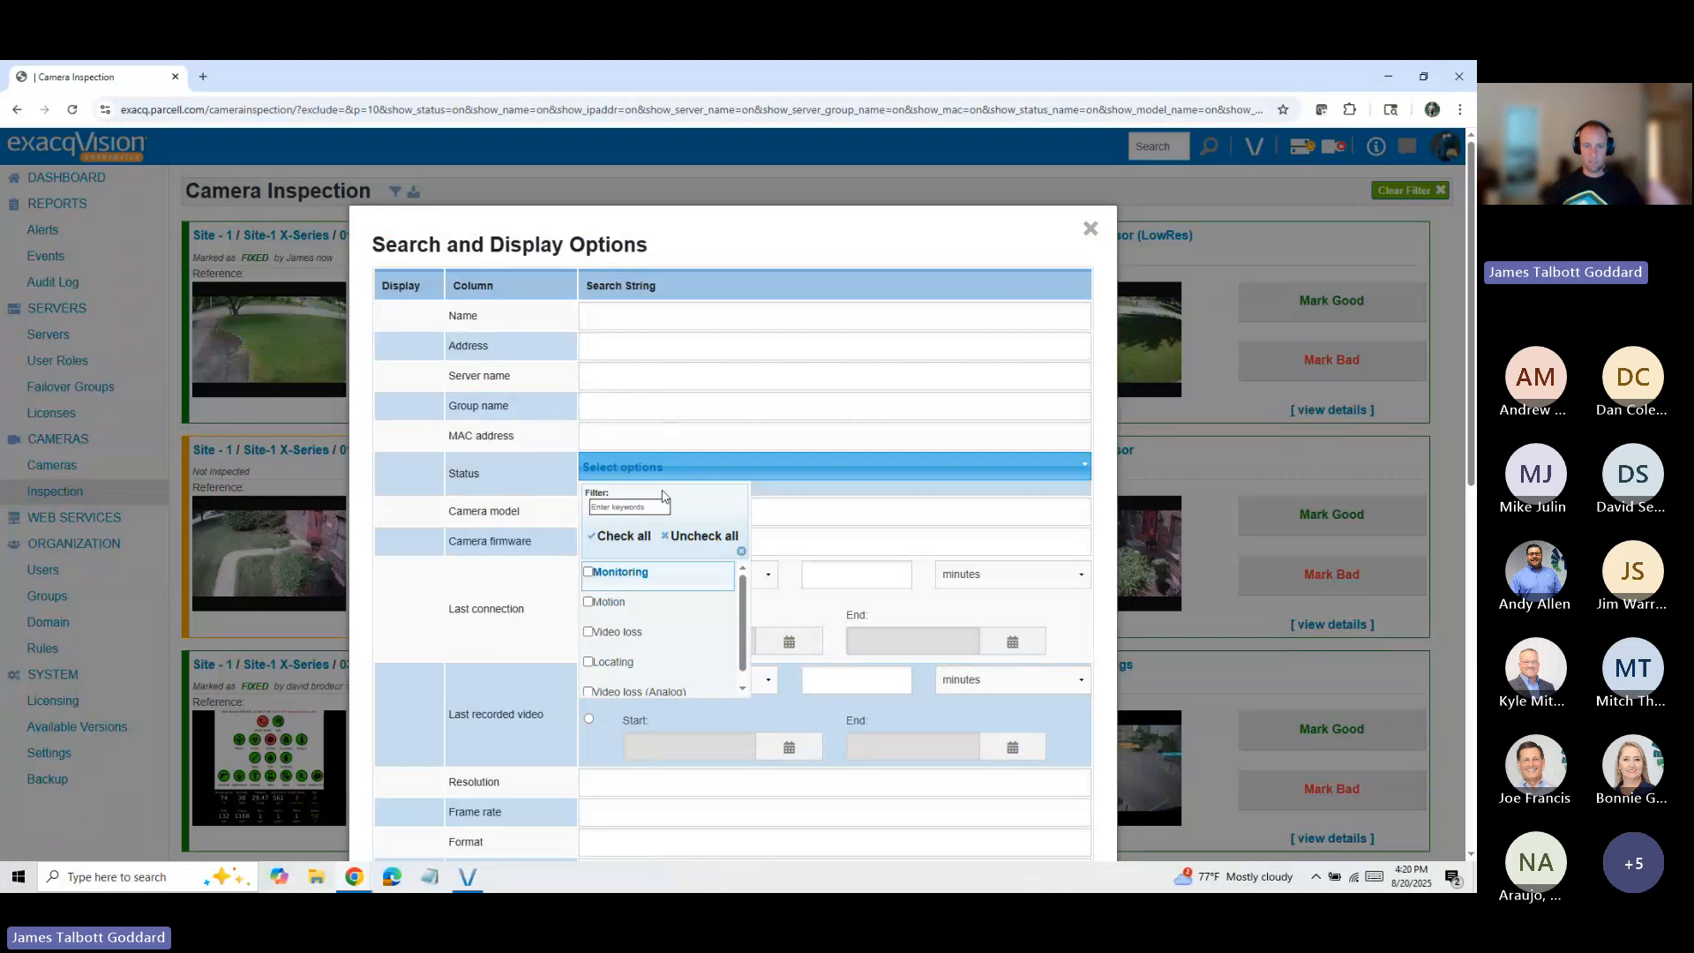
left_click(750, 474)
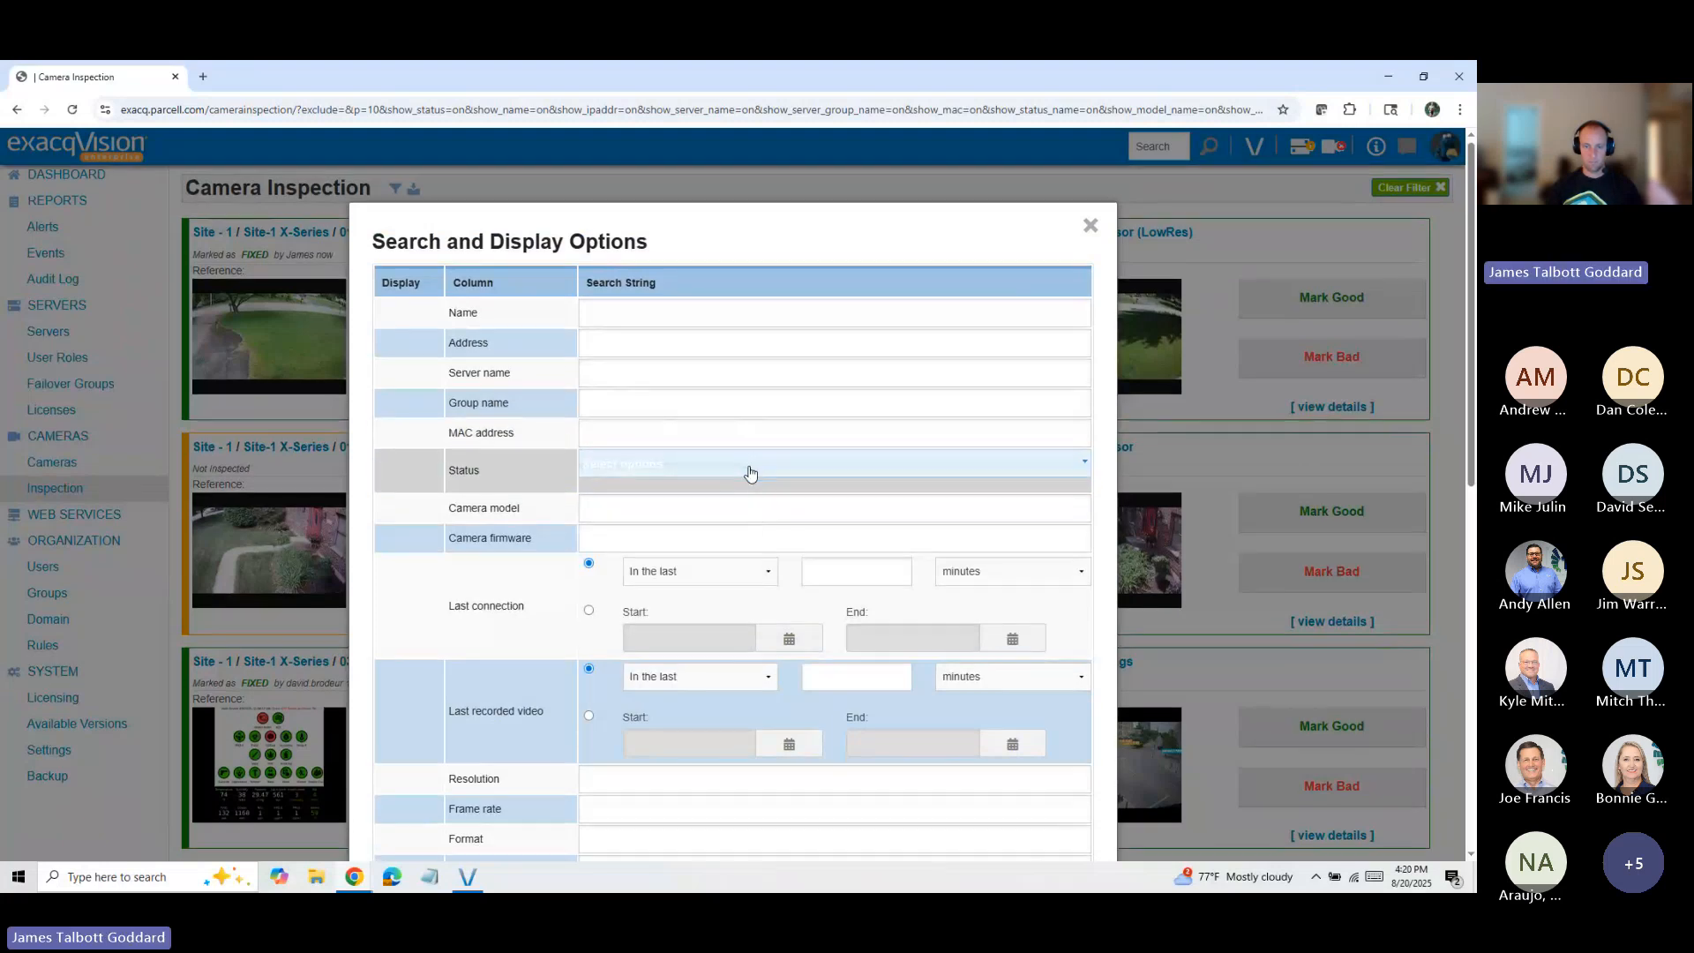
scroll(750, 477, "down", 9)
scroll(618, 547, "up", 4)
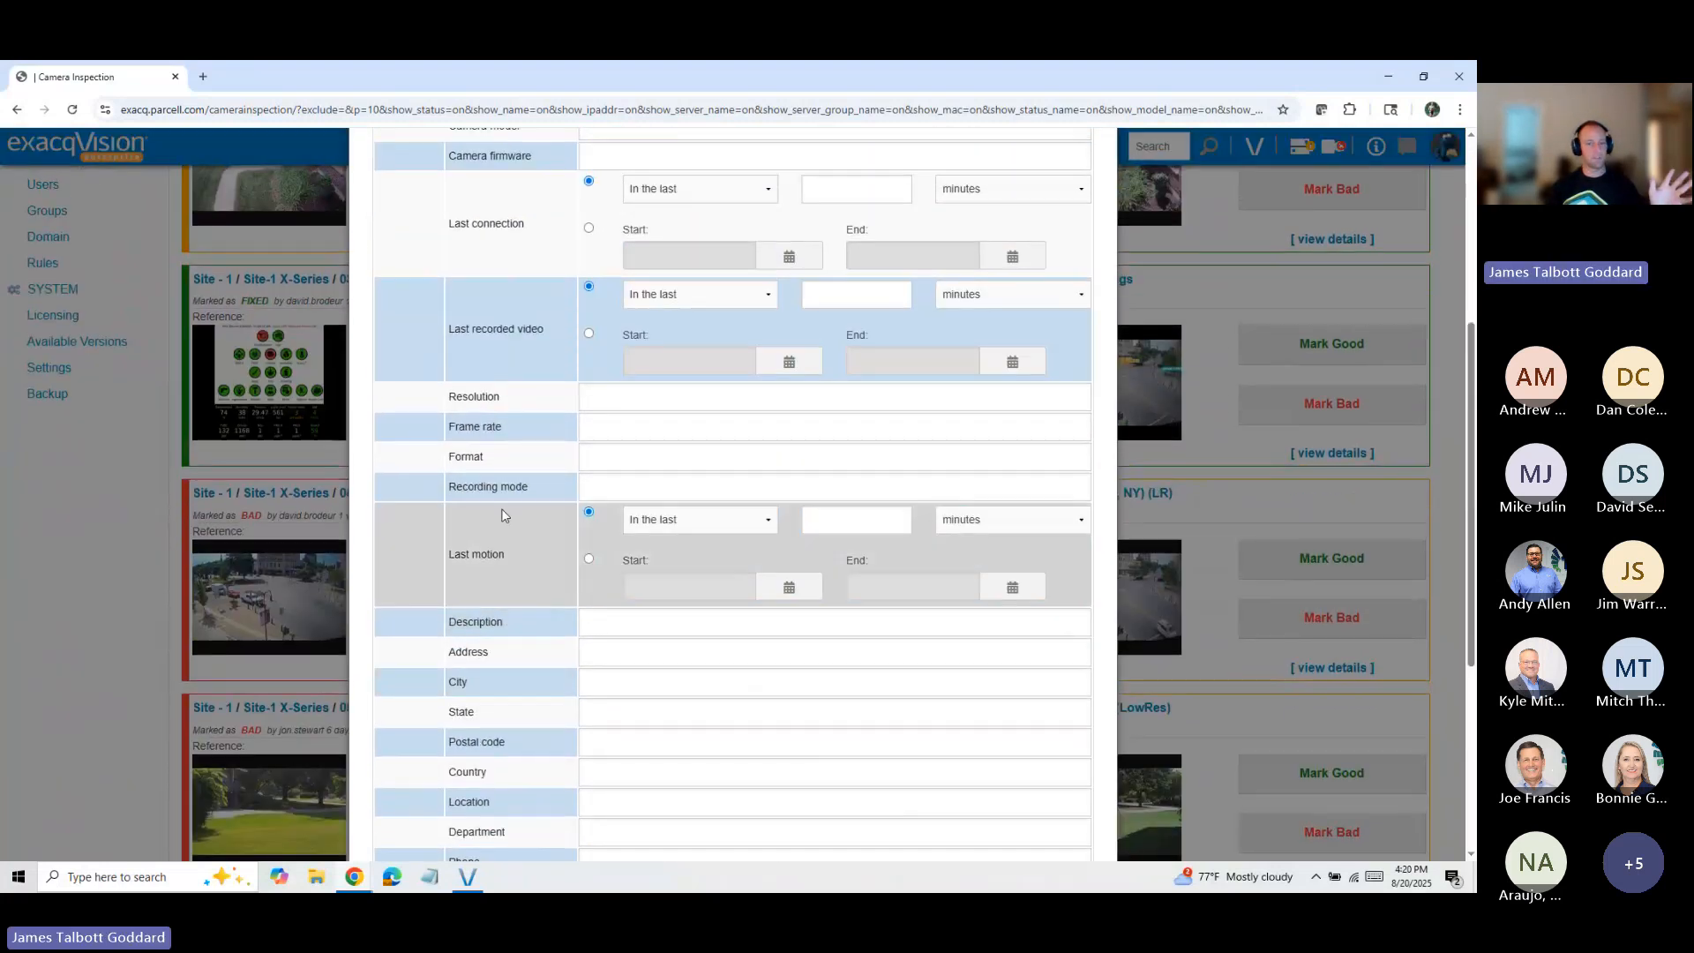
scroll(632, 574, "down", 3)
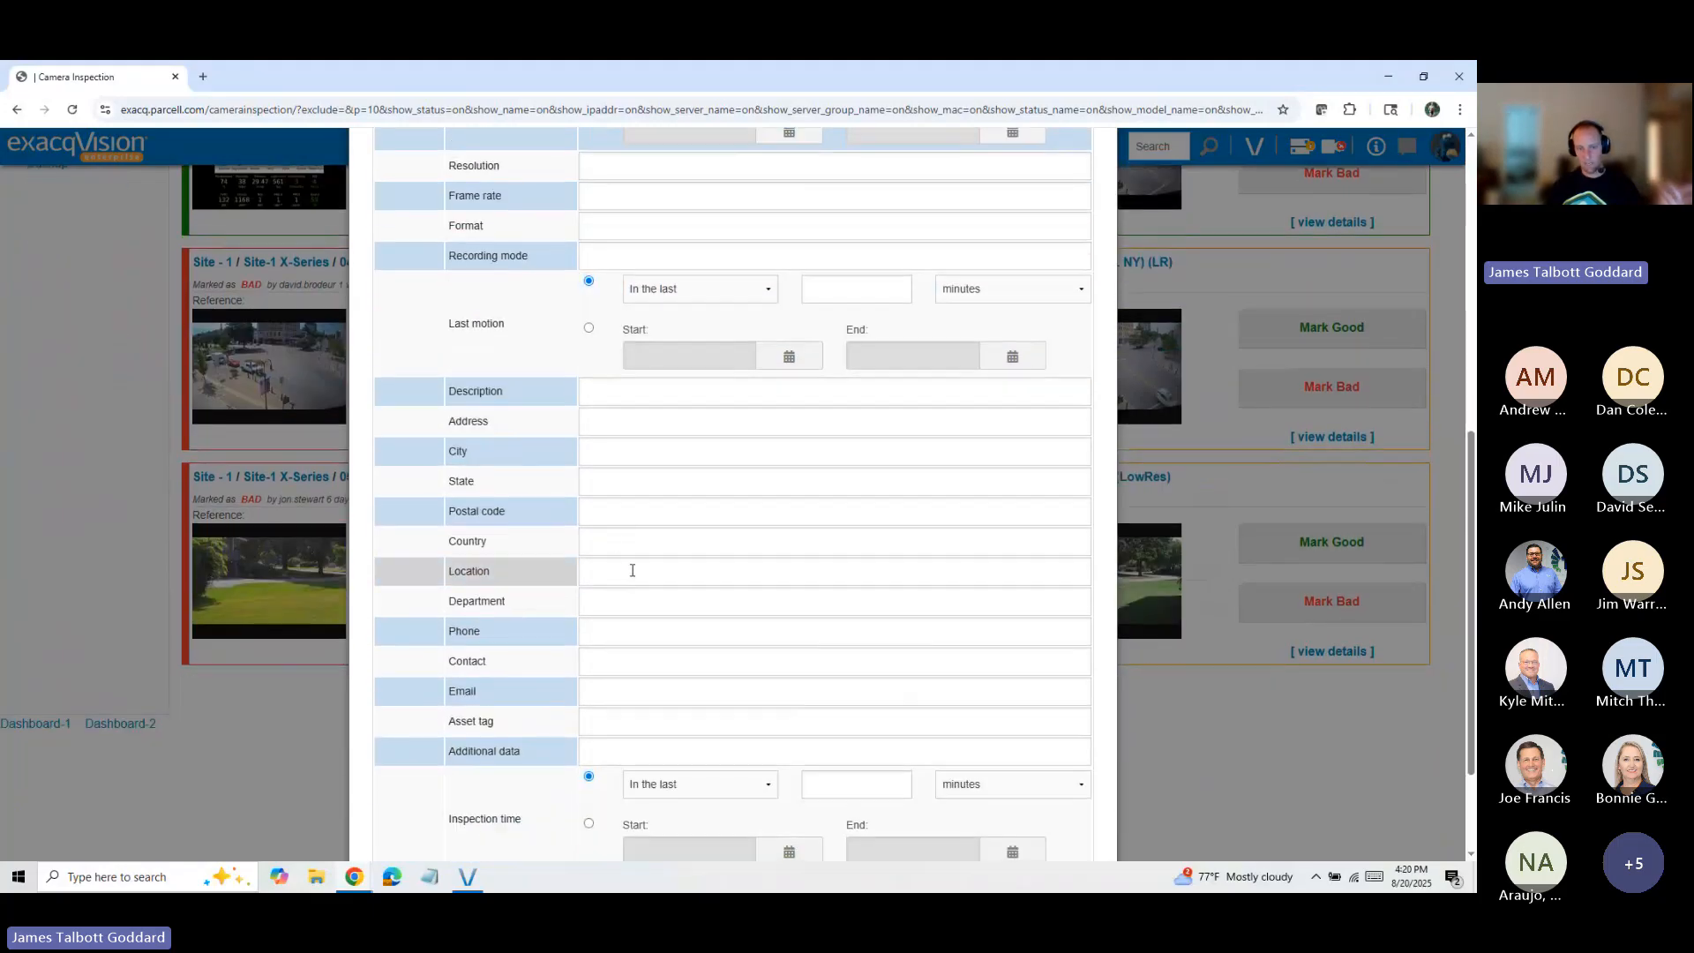
scroll(632, 570, "down", 2)
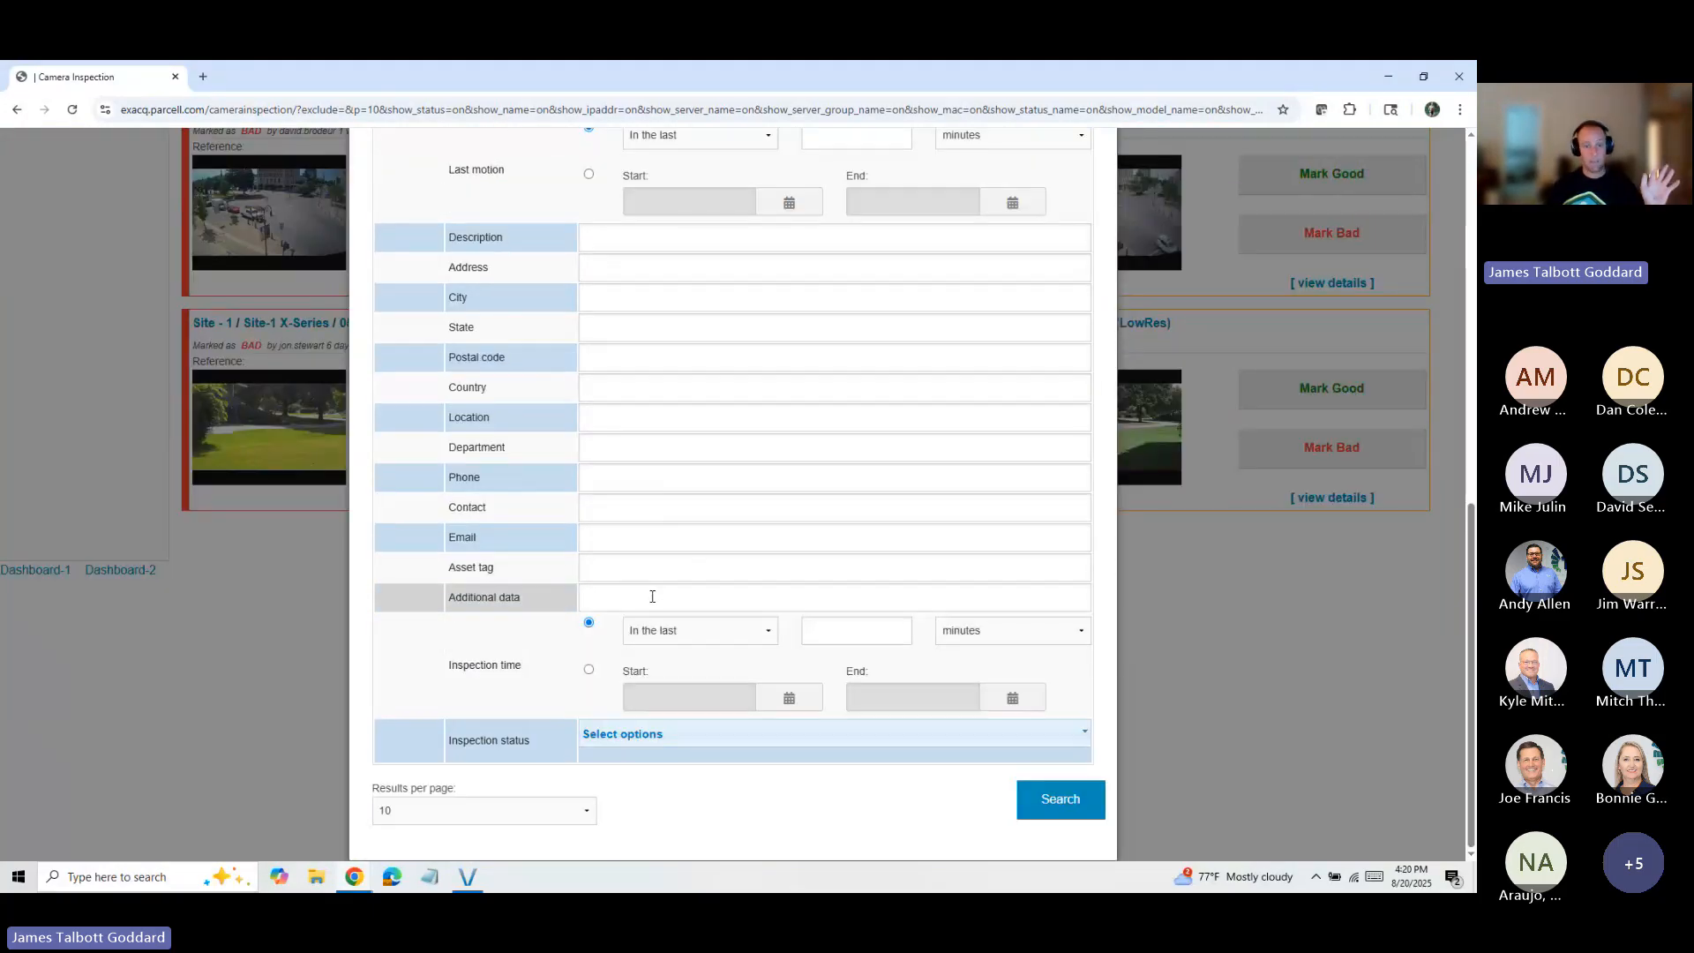
left_click(692, 742)
scroll(677, 749, "down", 1)
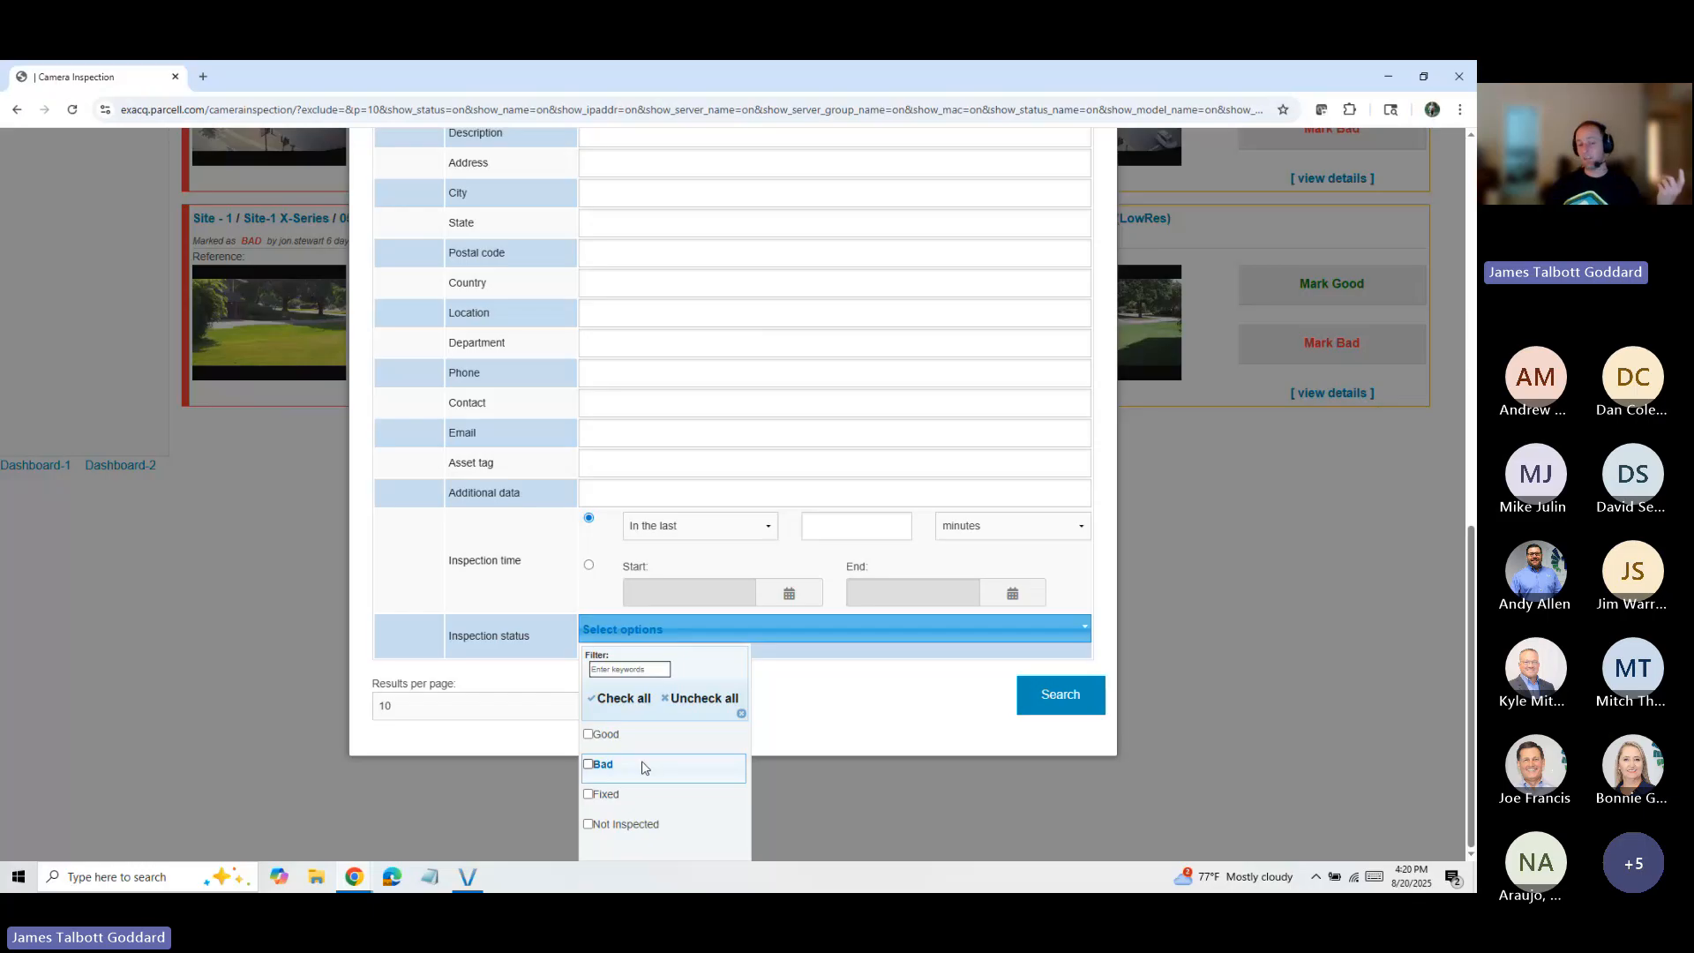
left_click(640, 766)
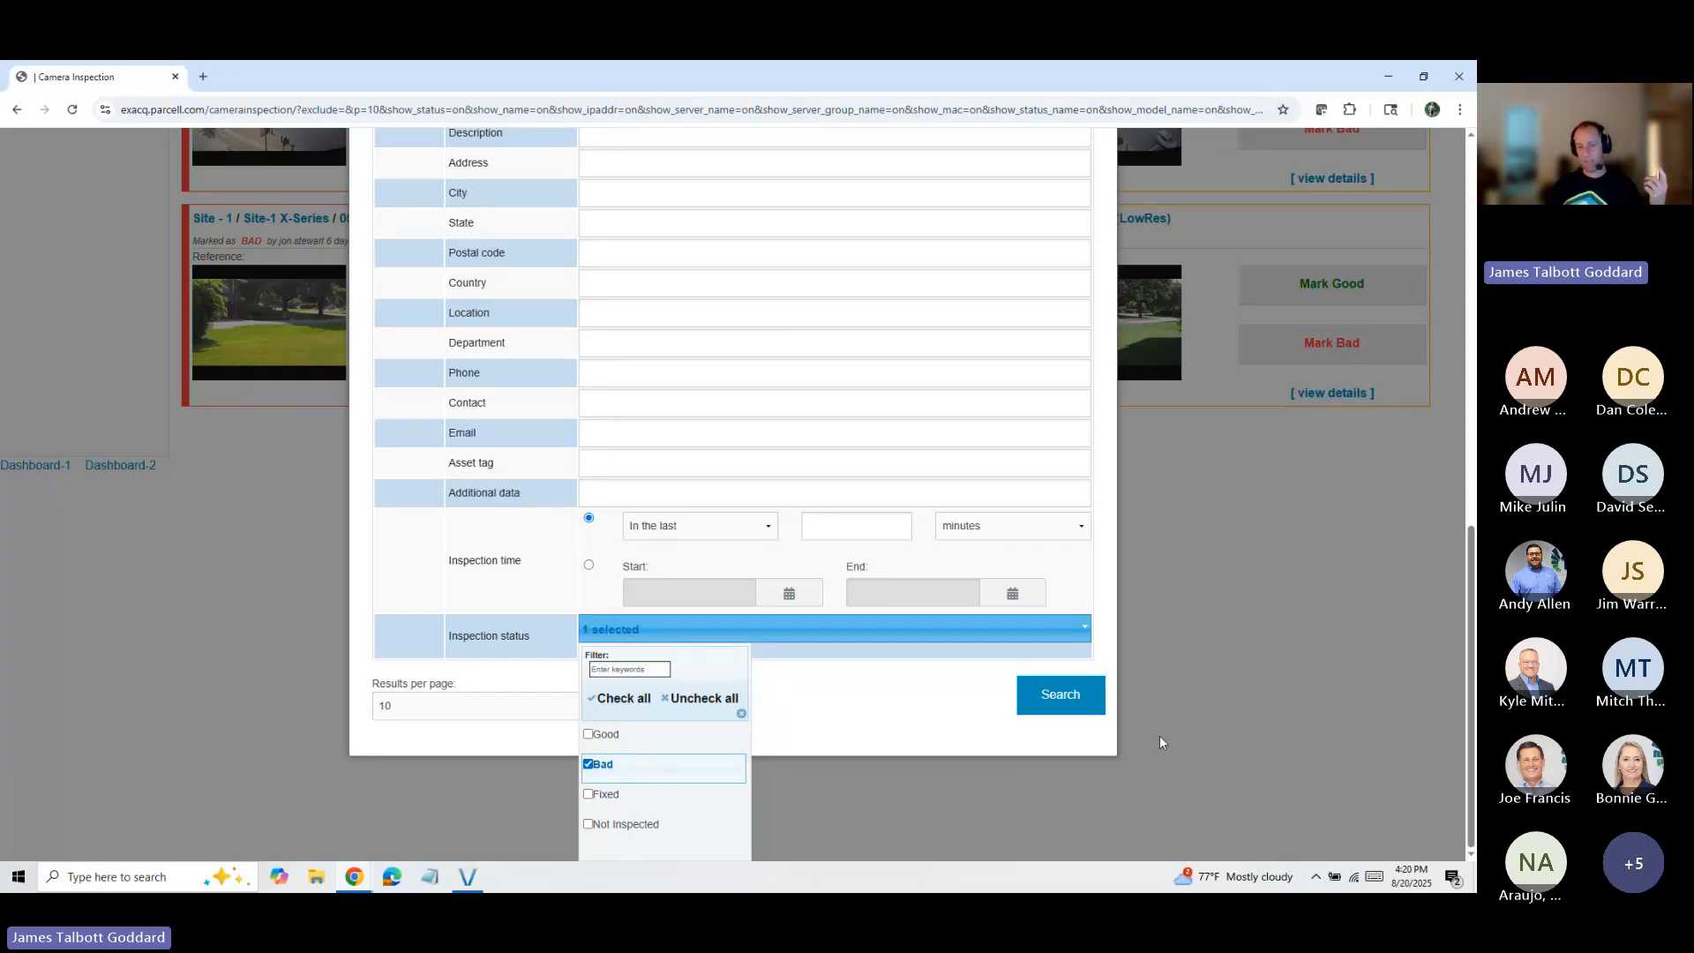
left_click(1074, 695)
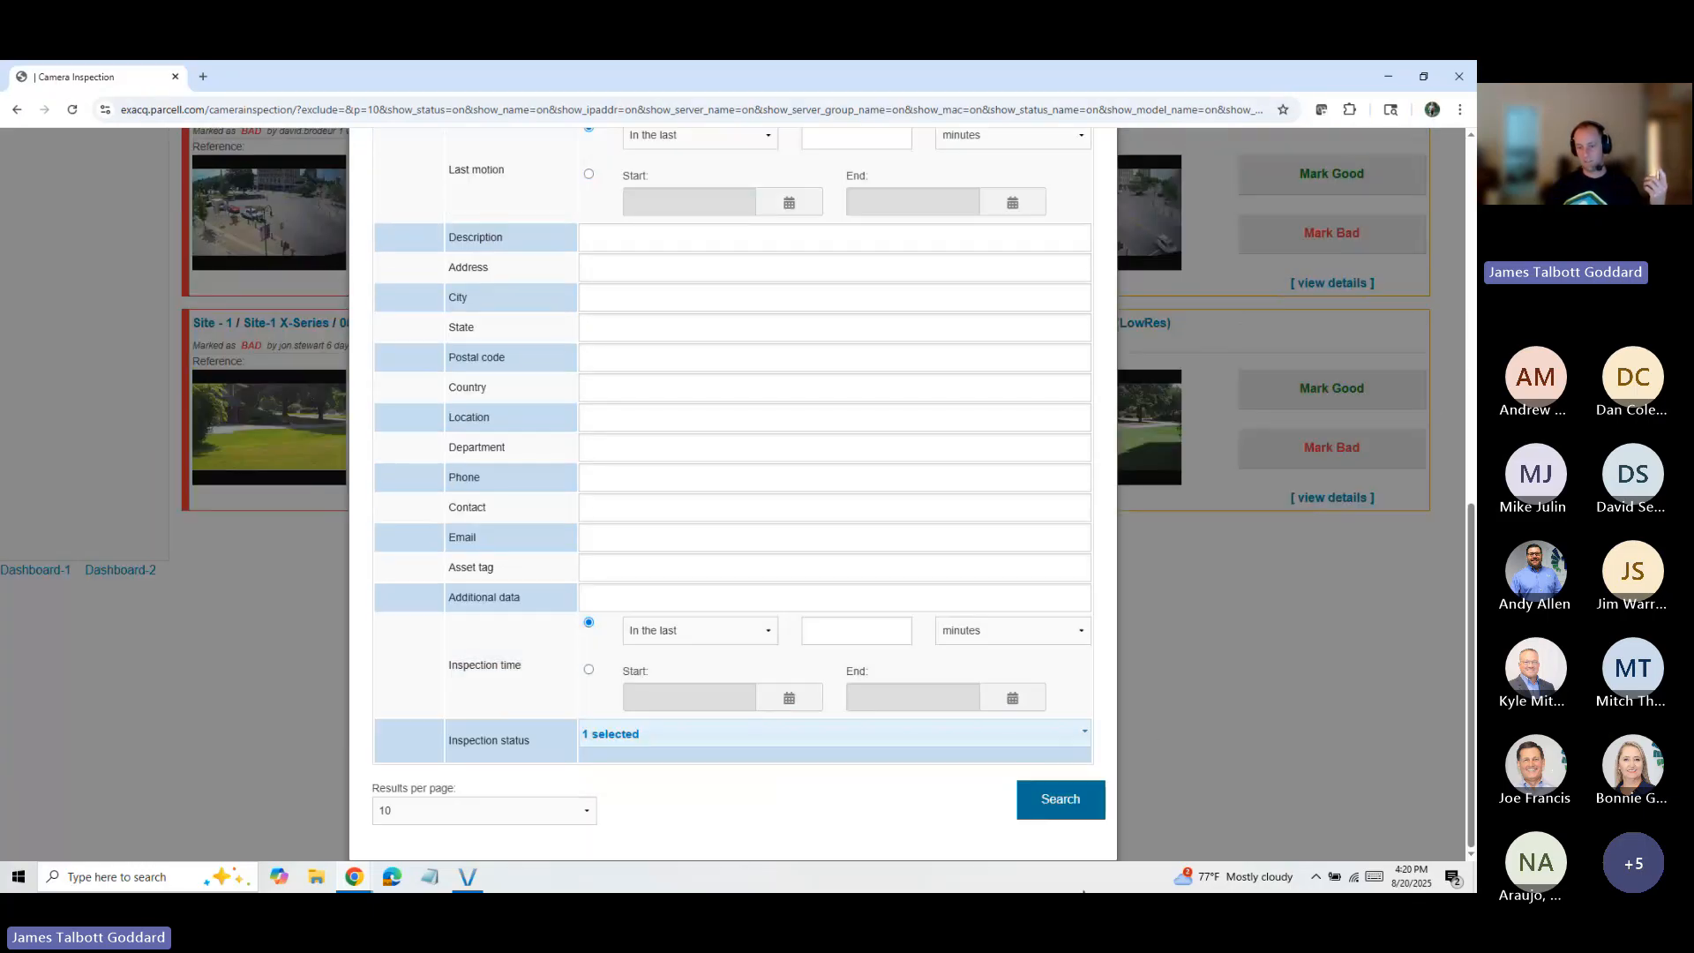
left_click(1056, 812)
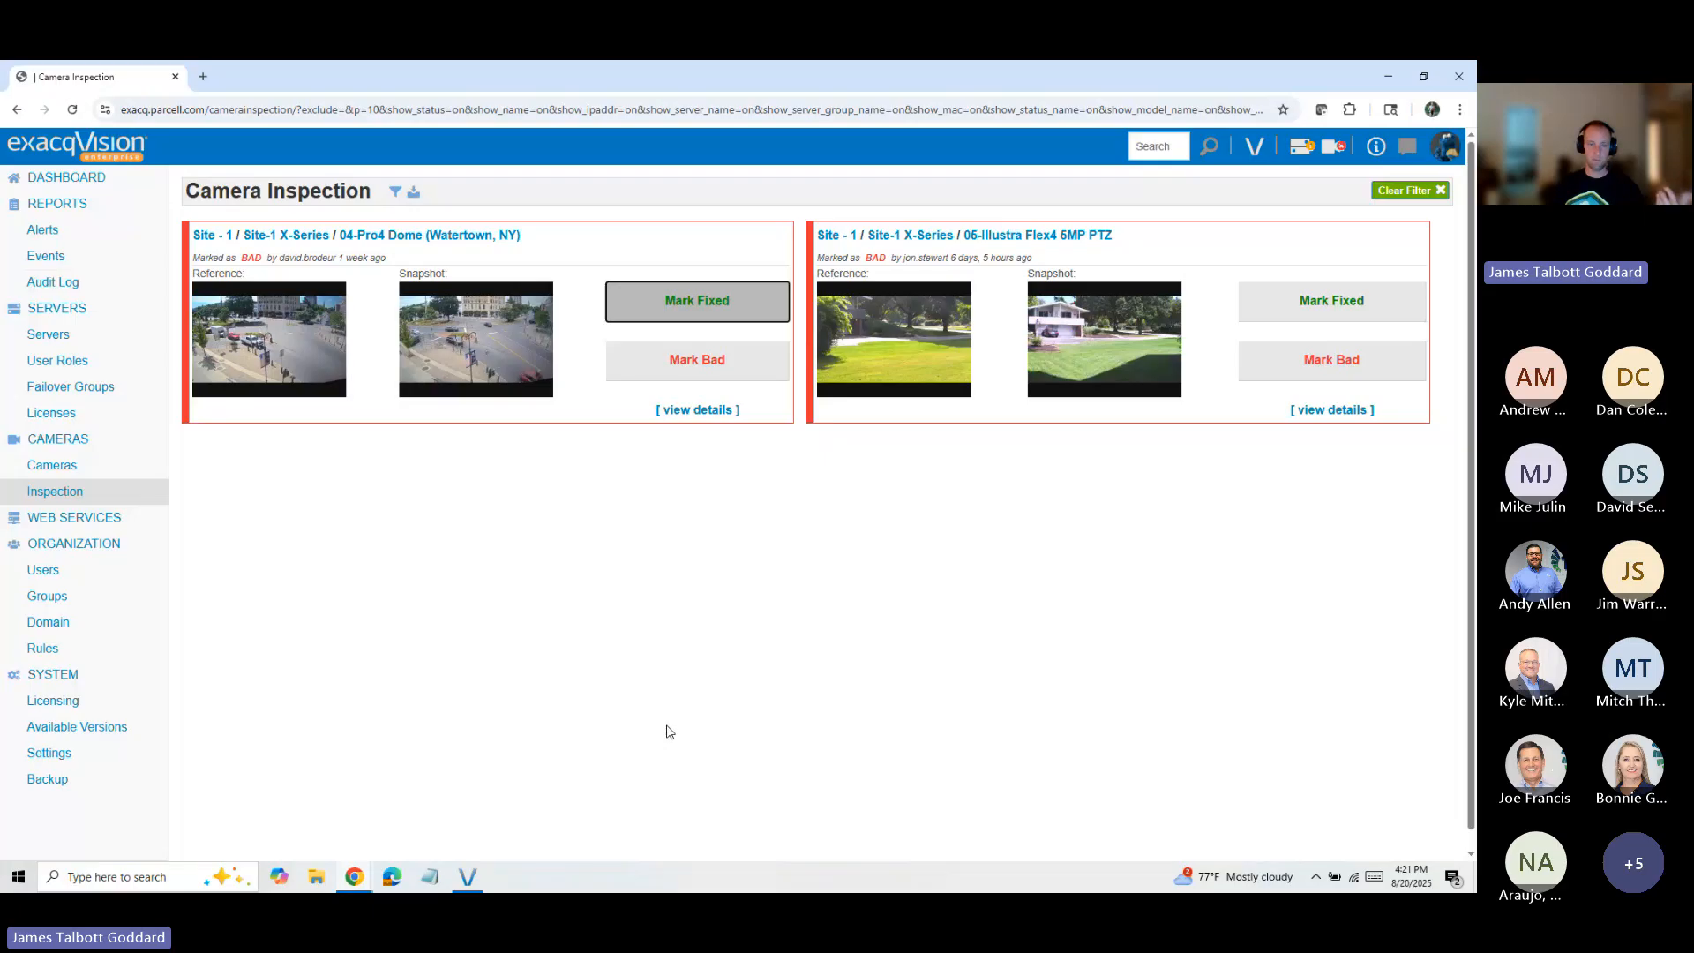
scroll(666, 730, "down", 1)
scroll(547, 697, "up", 1)
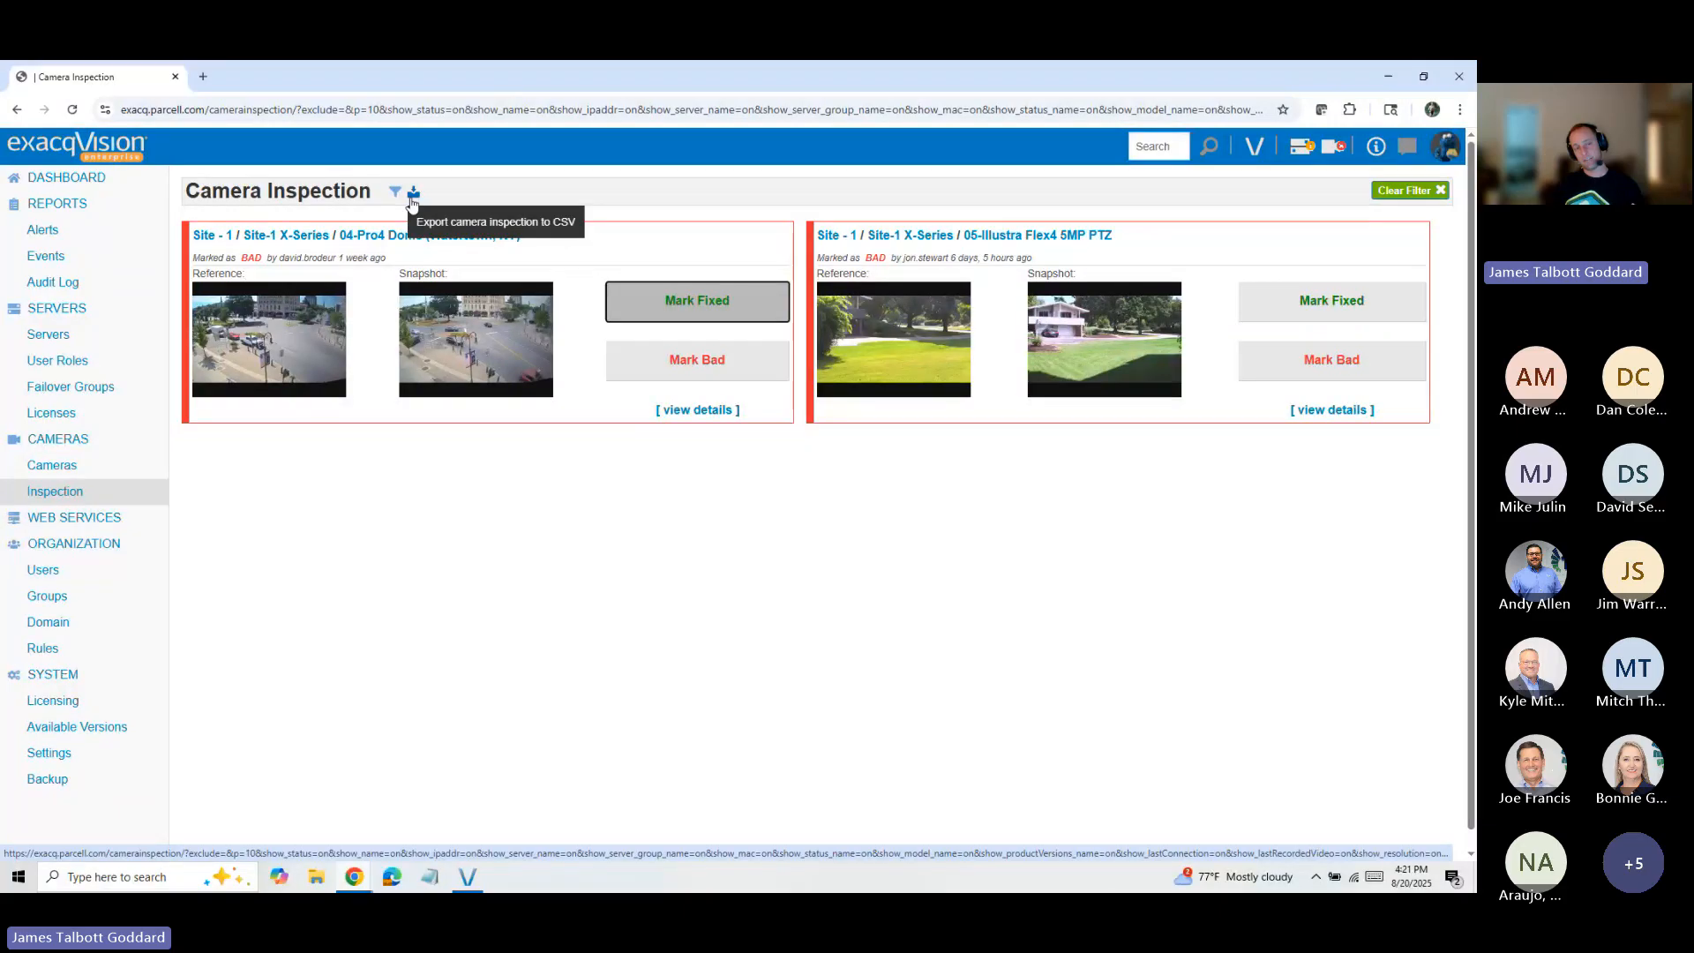
Step: Switch to the Exacq Master Deck presentation and advance to the slide on failover to a standby NVR
left_click(354, 878)
left_click(315, 854)
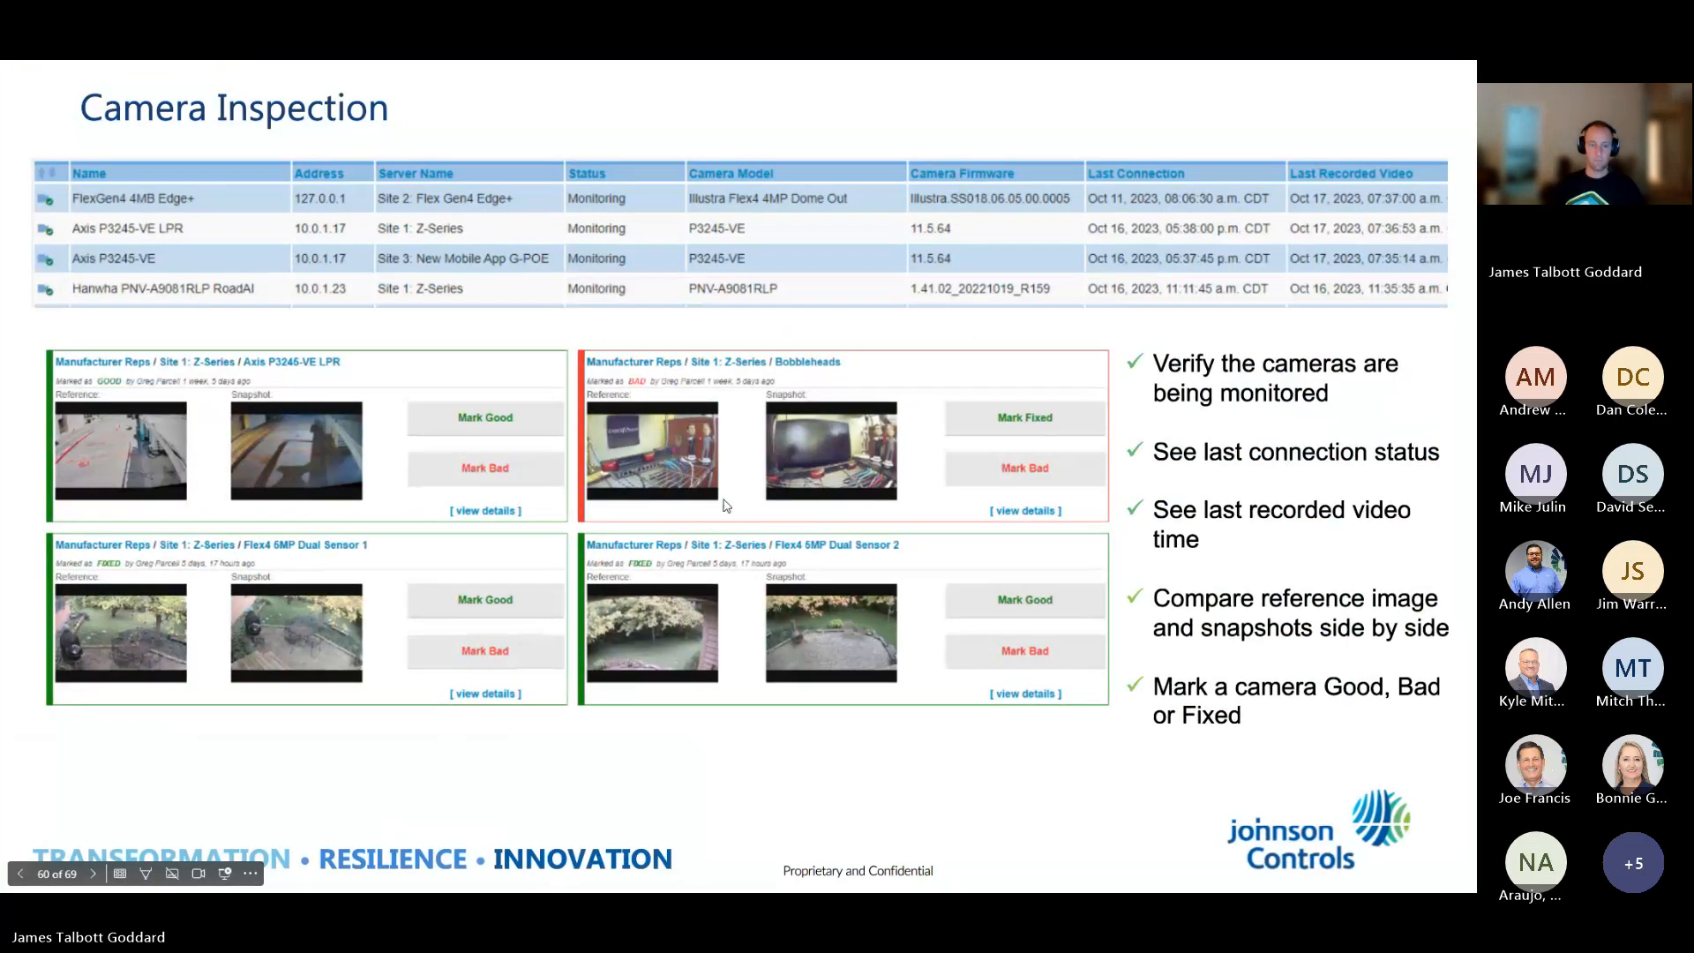
left_click(93, 872)
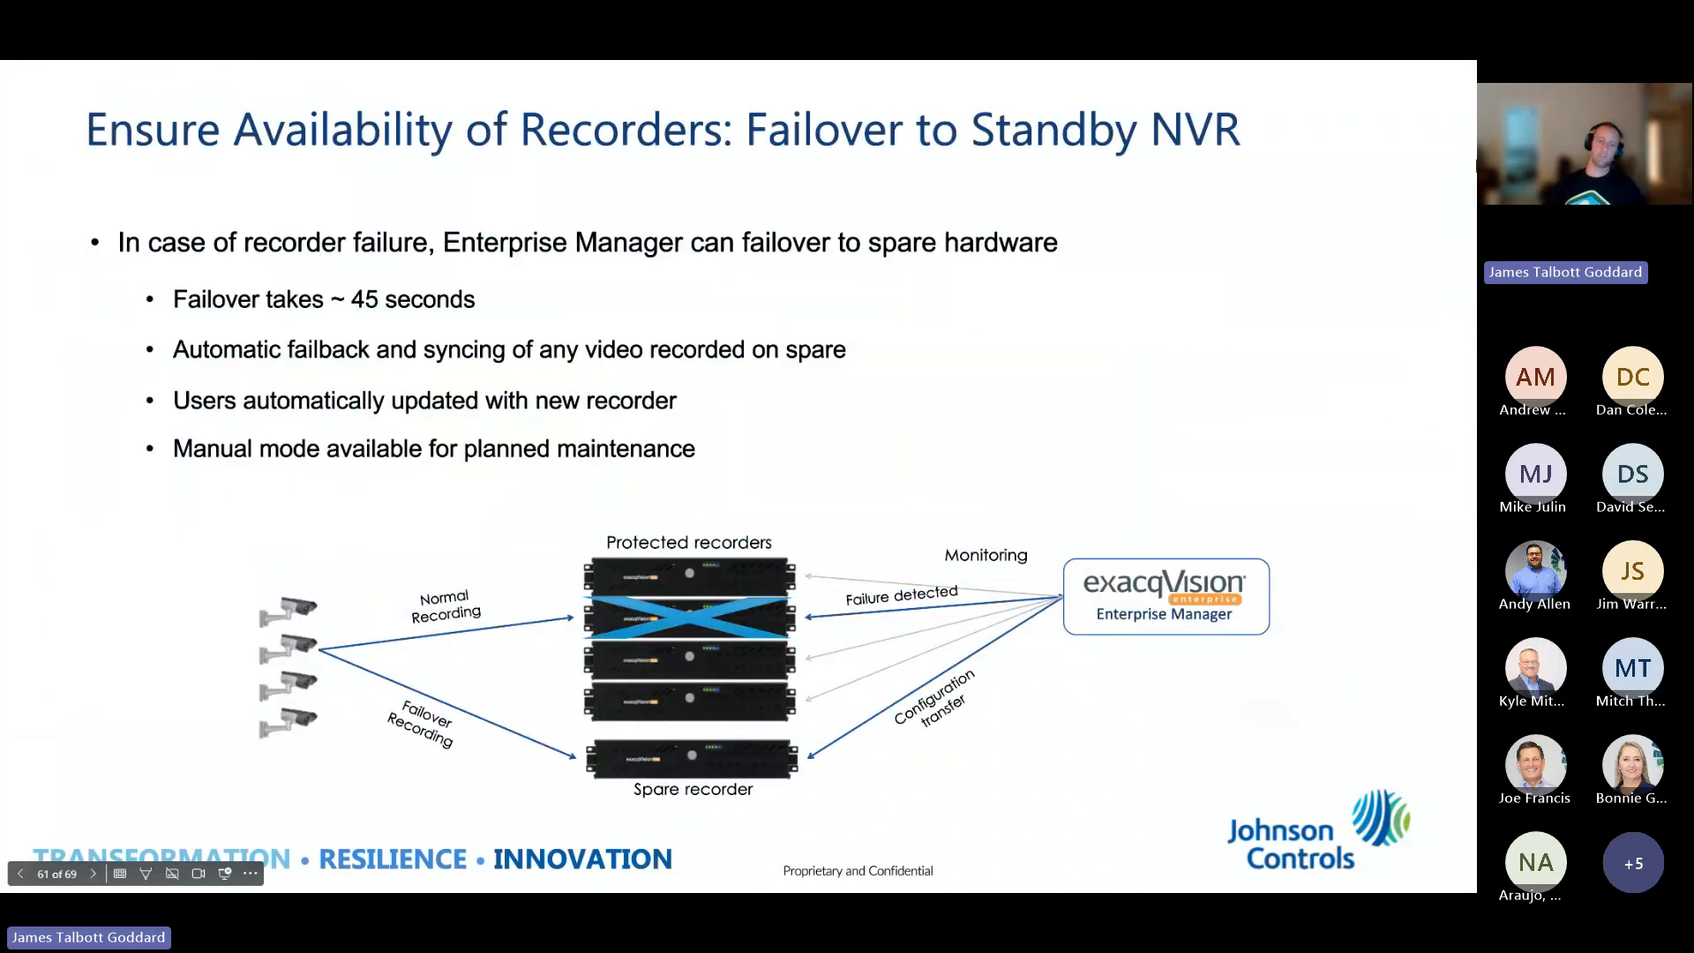